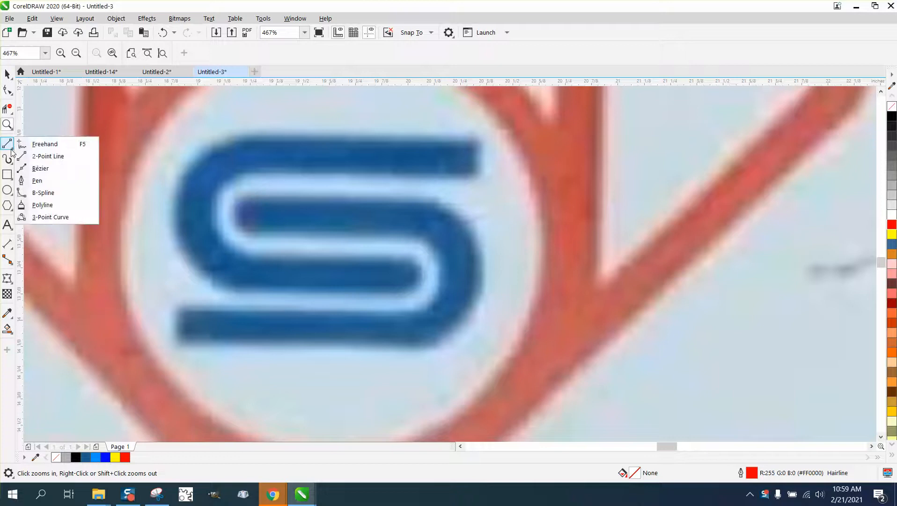
# Trace the S's outer bend with a 3-point curve about 0.28 inch wide and reduce its height to about 0.56 inch
pyautogui.click(10, 161)
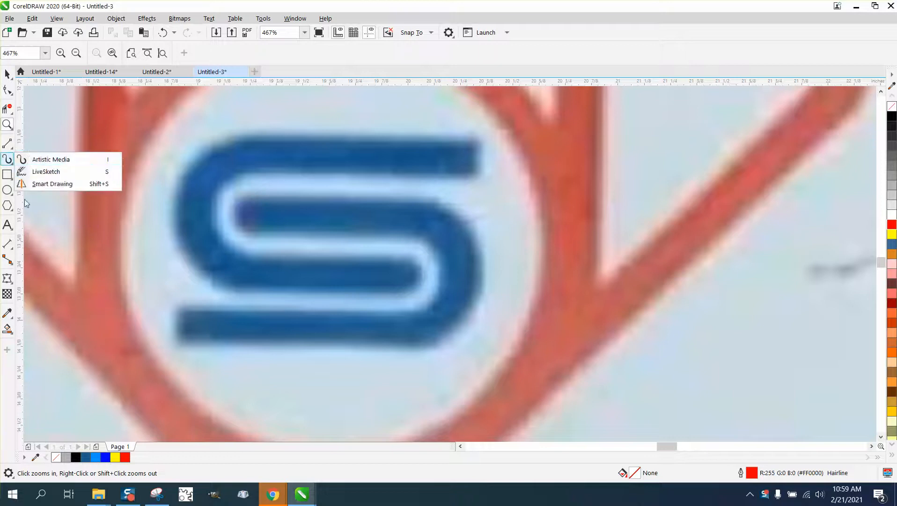
pyautogui.click(7, 144)
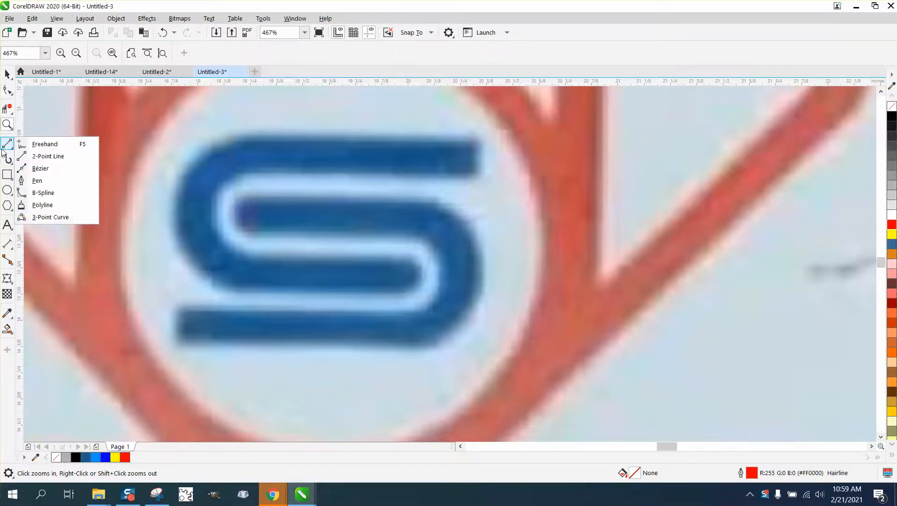
pyautogui.click(43, 217)
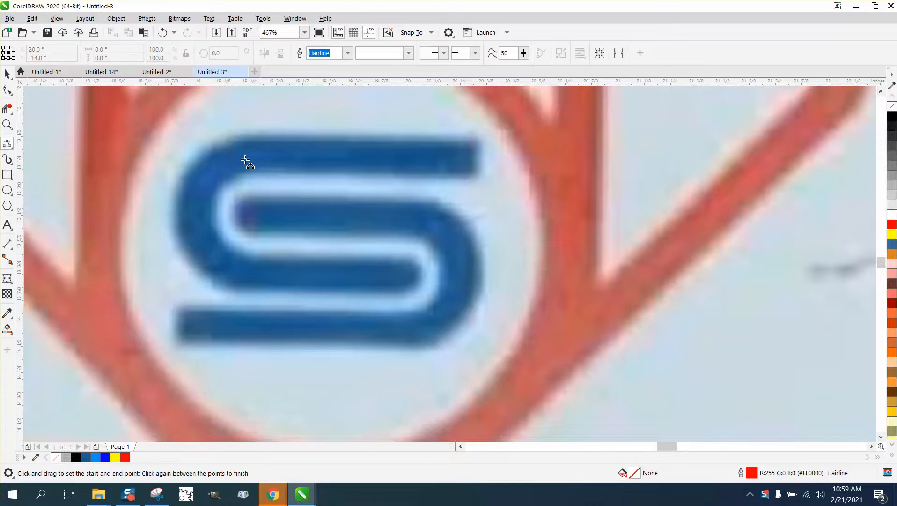
pyautogui.moveTo(247, 155); pyautogui.dragTo(248, 278)
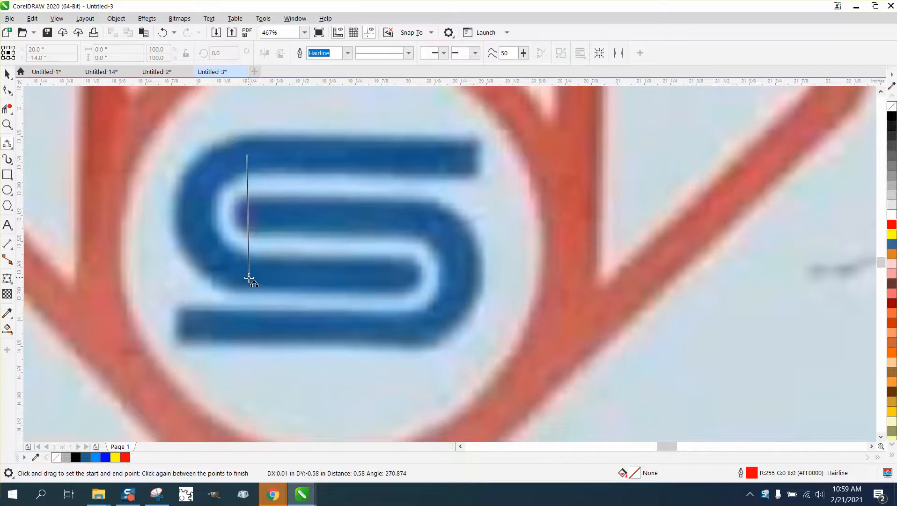
pyautogui.click(188, 215)
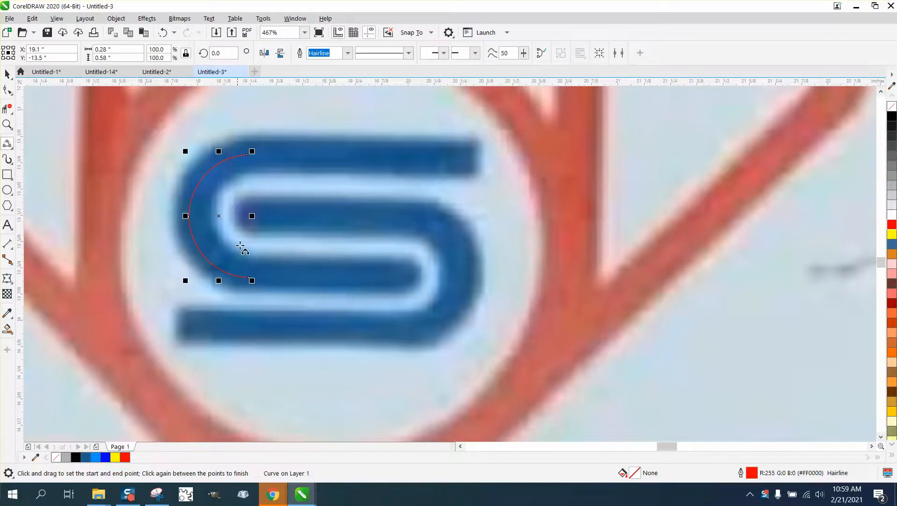
pyautogui.moveTo(219, 284); pyautogui.dragTo(217, 281)
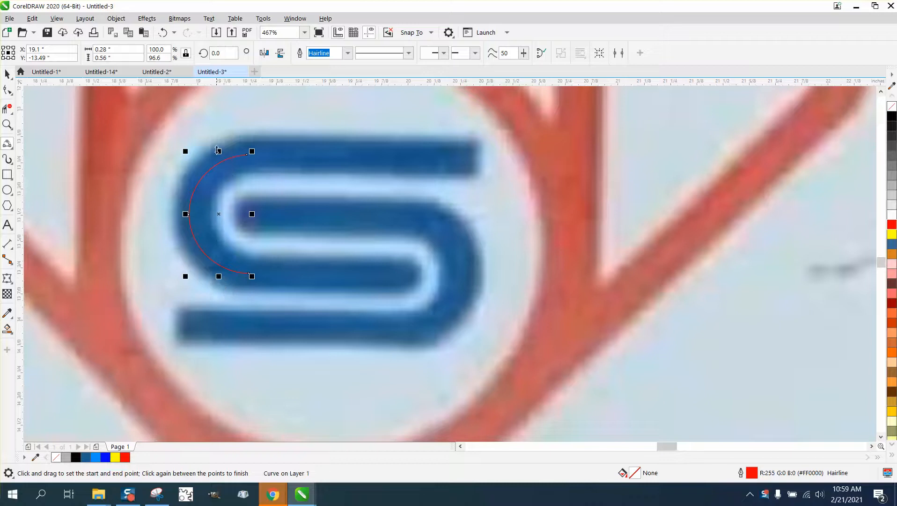
pyautogui.moveTo(217, 150); pyautogui.dragTo(217, 150)
# Extend the arc's upper end with a horizontal 2-point line along the S's top bar and place a vertical guideline through the arc's lower end
pyautogui.click(11, 145)
pyautogui.click(45, 157)
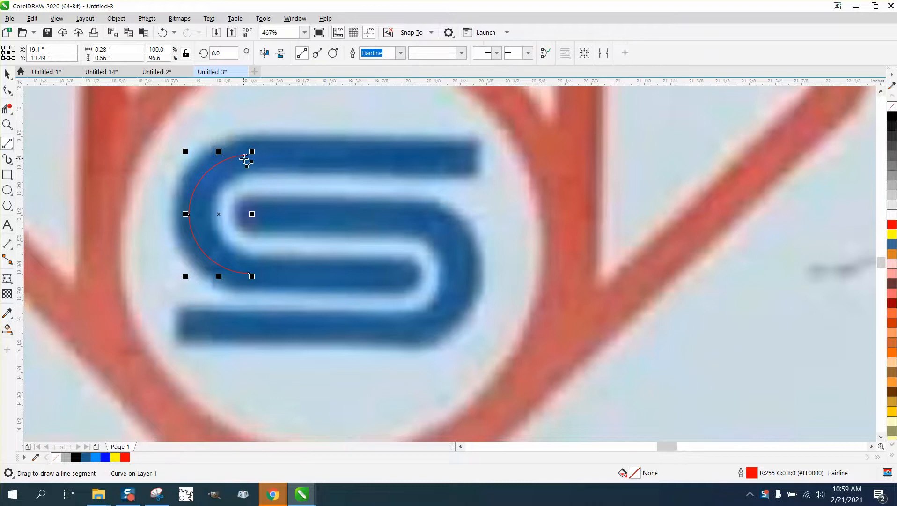
pyautogui.moveTo(248, 153); pyautogui.dragTo(476, 158)
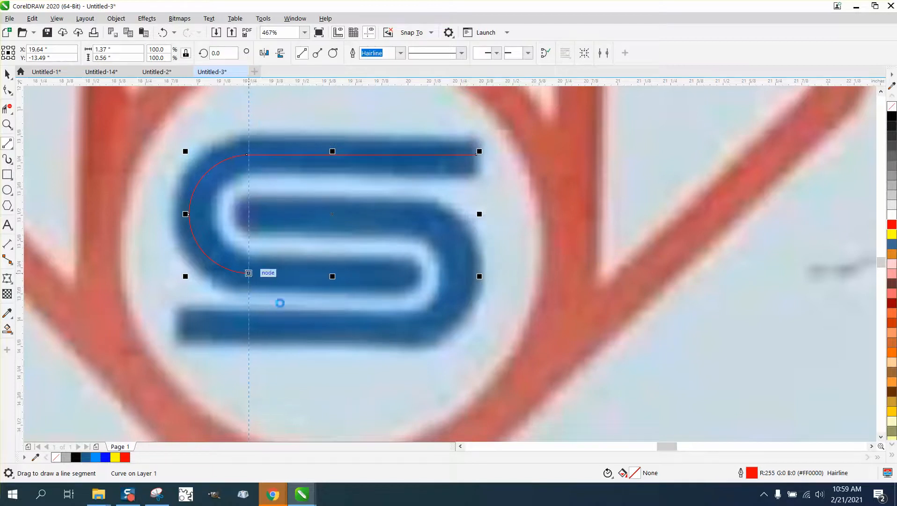
pyautogui.click(246, 275)
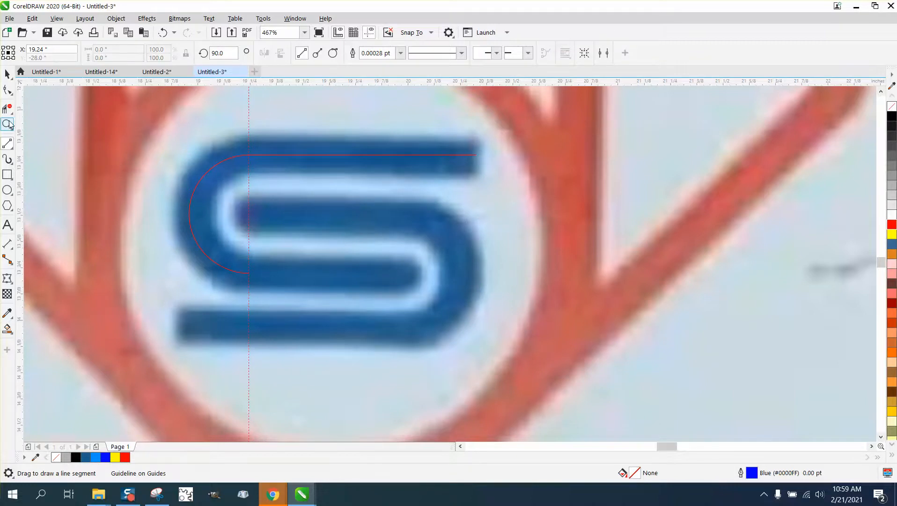
# Nudge the traced arc and top line straight up by 0.5 inch, off the S
pyautogui.click(8, 124)
pyautogui.moveTo(224, 261); pyautogui.dragTo(274, 281)
pyautogui.scroll(-5, 275, 281)
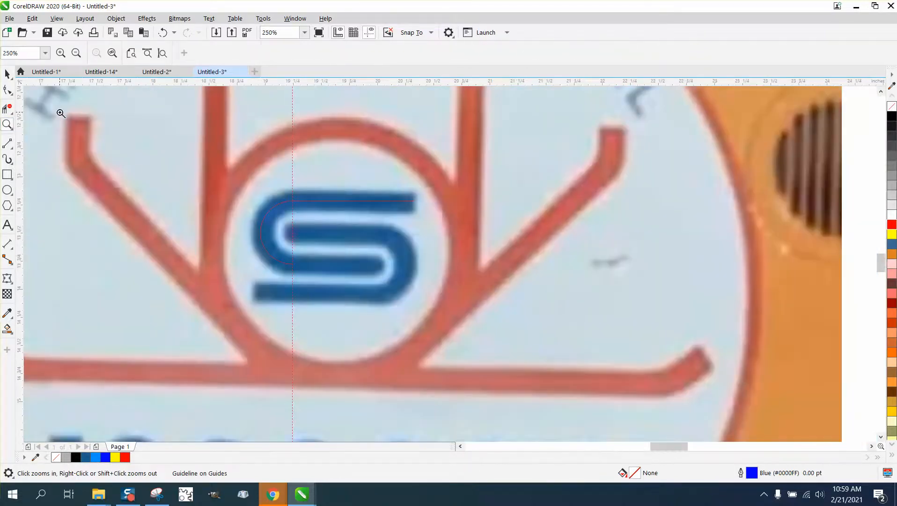
pyautogui.click(7, 74)
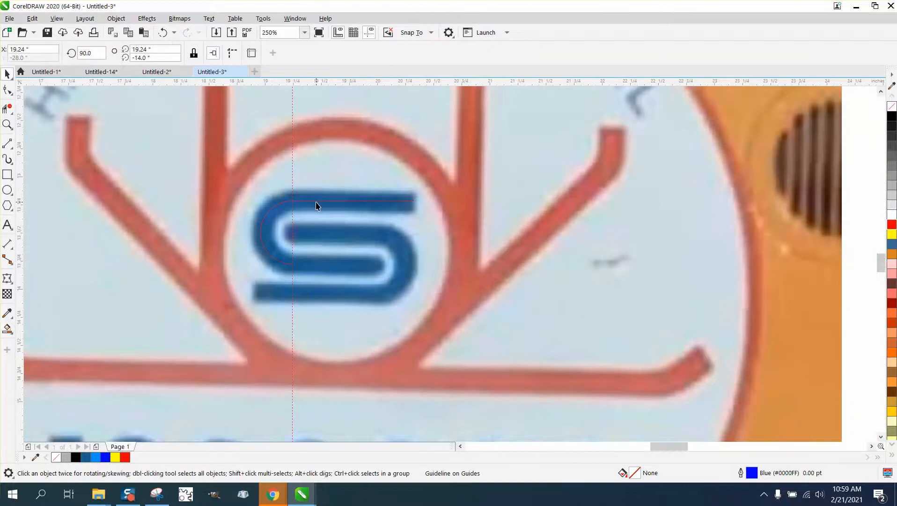
pyautogui.click(316, 203)
pyautogui.press('Escape')
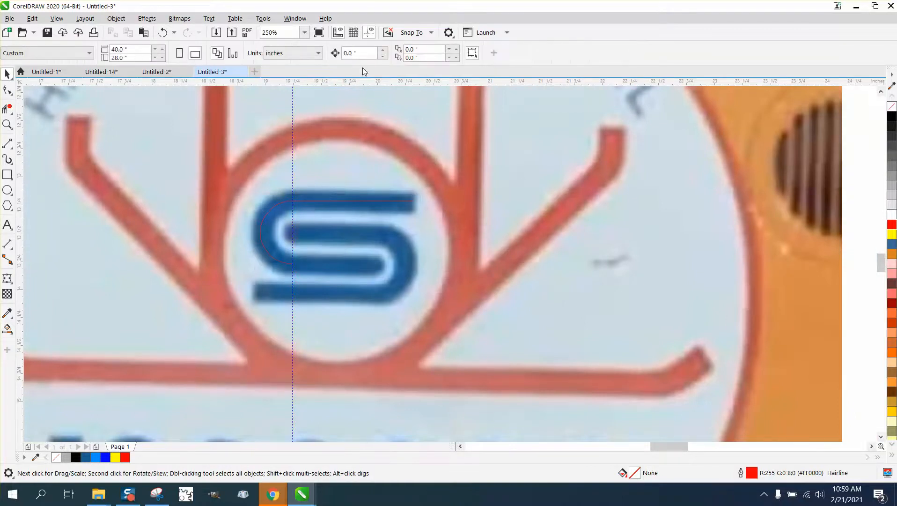
pyautogui.moveTo(345, 55); pyautogui.dragTo(341, 55)
pyautogui.press('BackSpace')
pyautogui.click(358, 204)
pyautogui.press('Up')
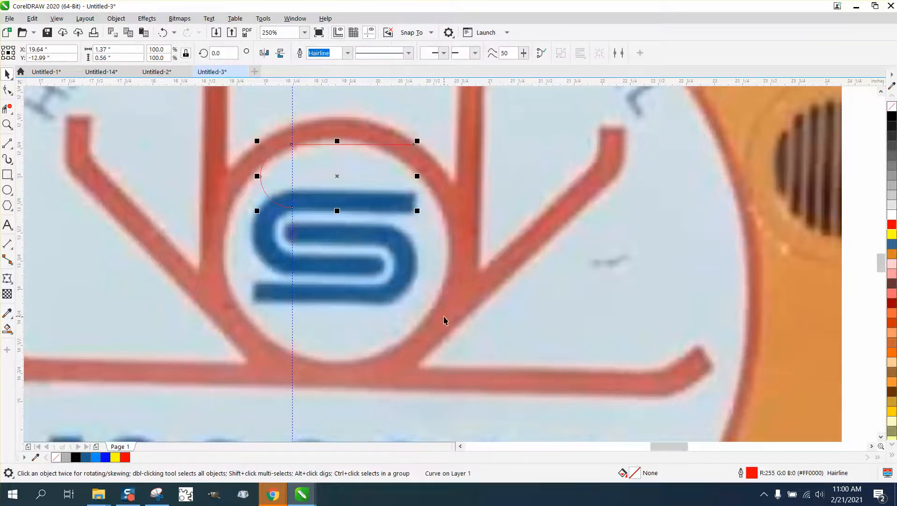
# Draw a horizontal 2-point line about 0.8 inch long from the guideline along the S's lower inner bar
pyautogui.click(7, 124)
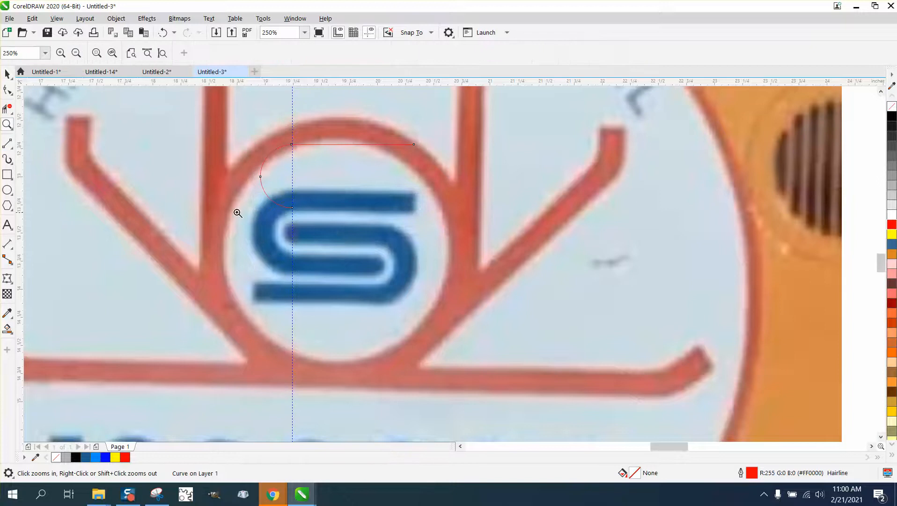
pyautogui.moveTo(236, 209); pyautogui.dragTo(477, 302)
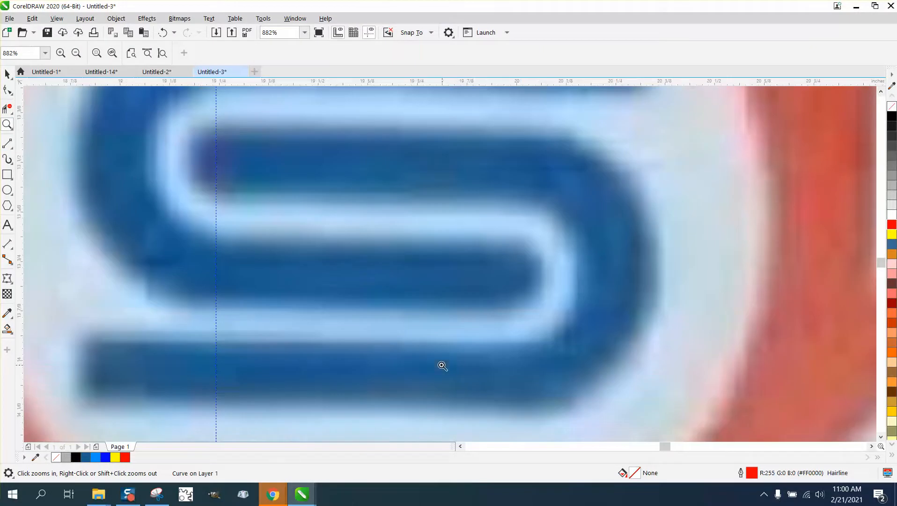
pyautogui.click(12, 148)
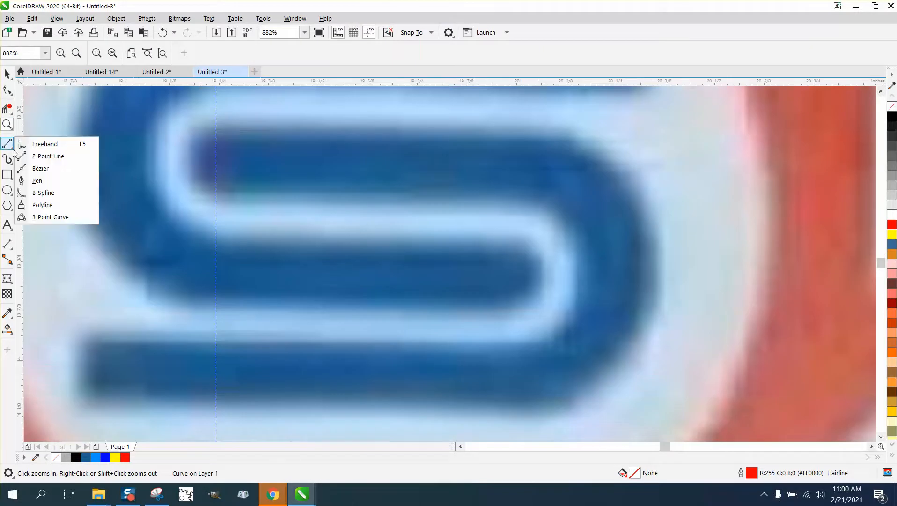
pyautogui.click(56, 159)
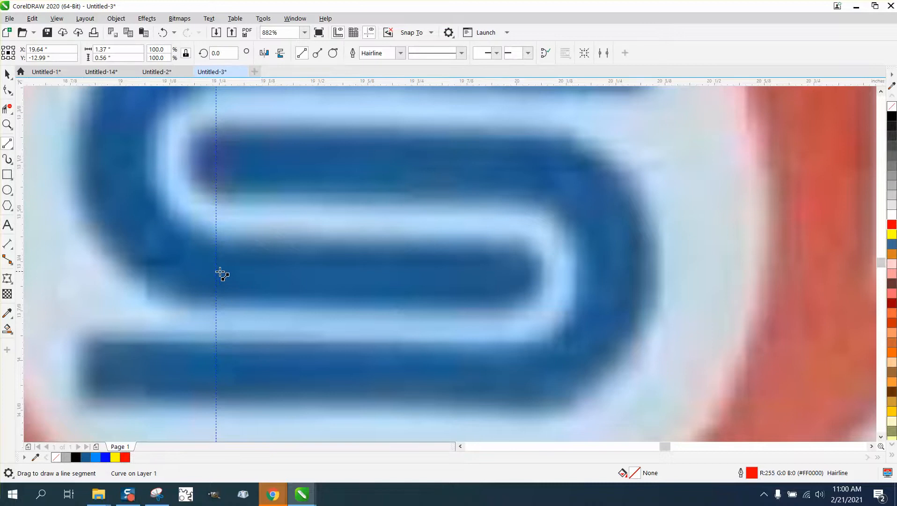
pyautogui.moveTo(216, 267); pyautogui.dragTo(534, 268)
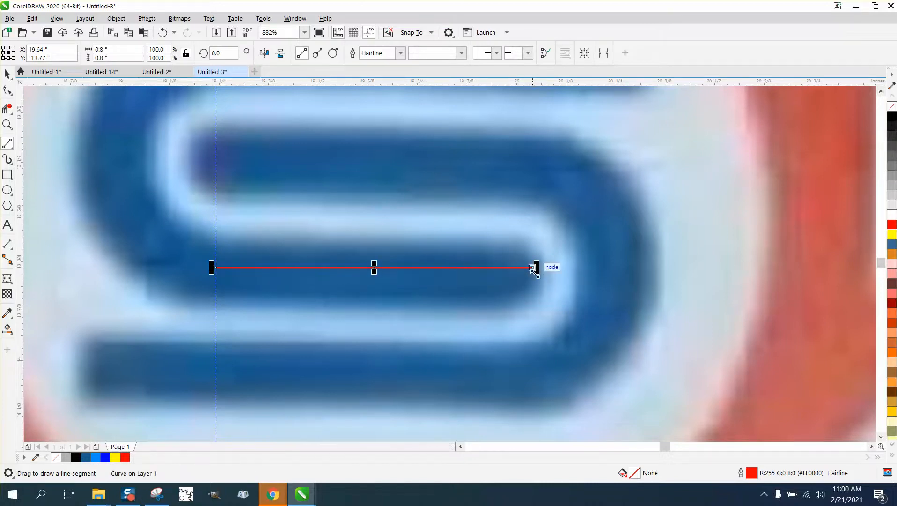
pyautogui.scroll(-2, 244, 295)
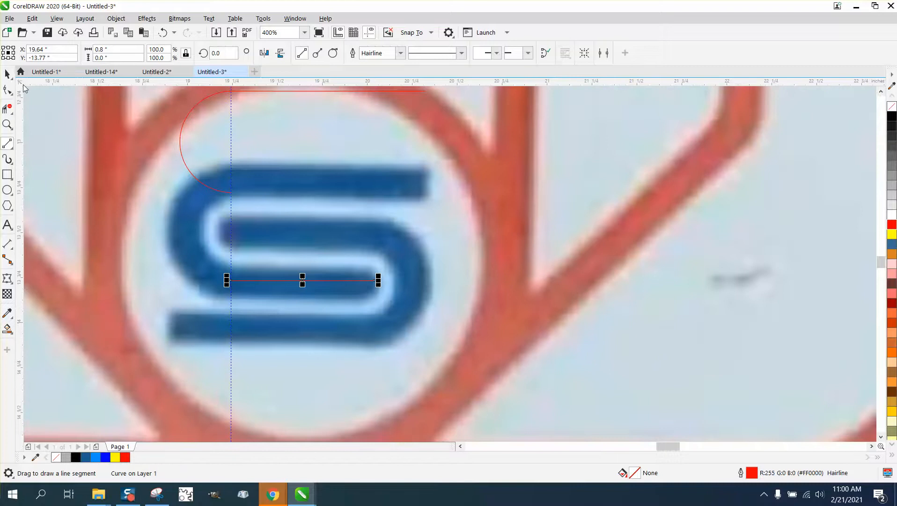
# Set the outline width of the short horizontal line to 13 points
pyautogui.click(8, 75)
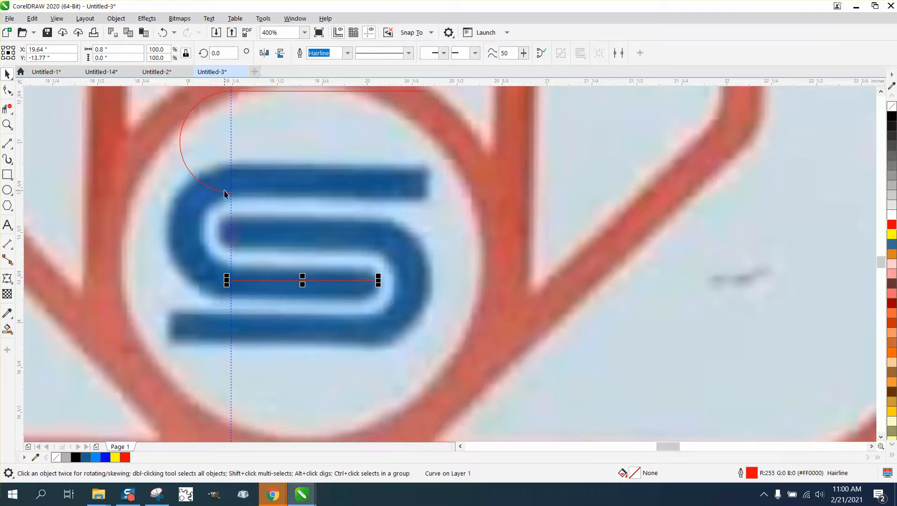
pyautogui.doubleClick(751, 473)
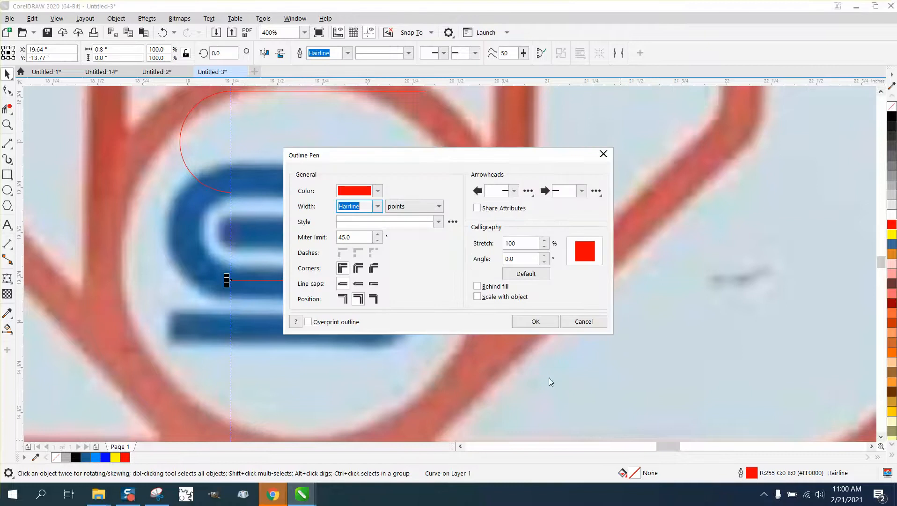
pyautogui.click(375, 208)
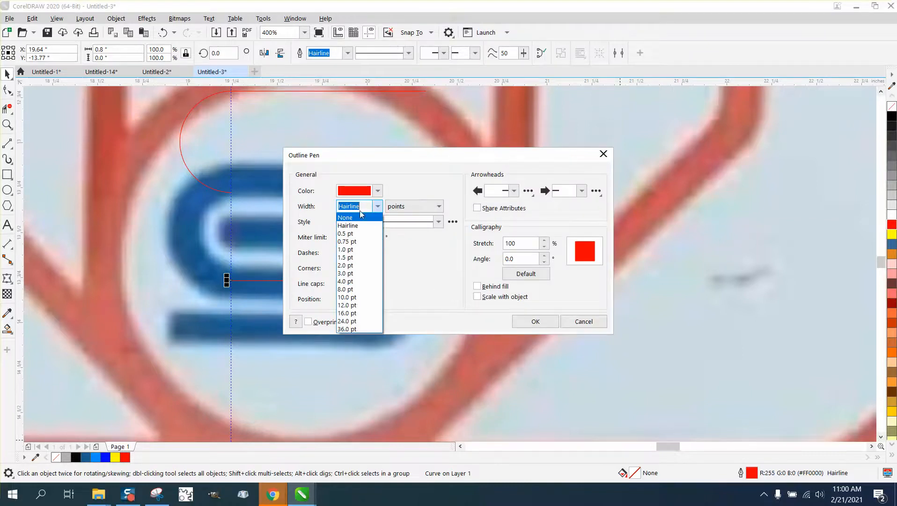
pyautogui.click(358, 205)
pyautogui.write('13')
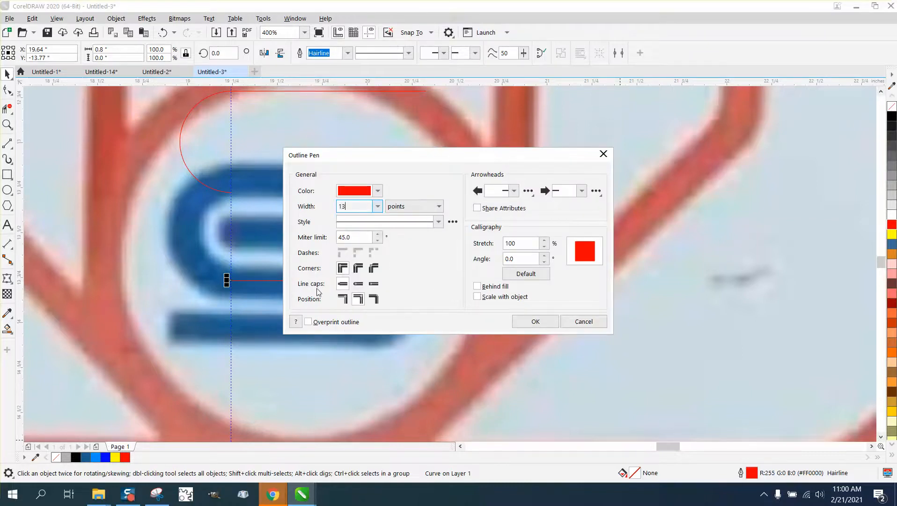
pyautogui.press('Return')
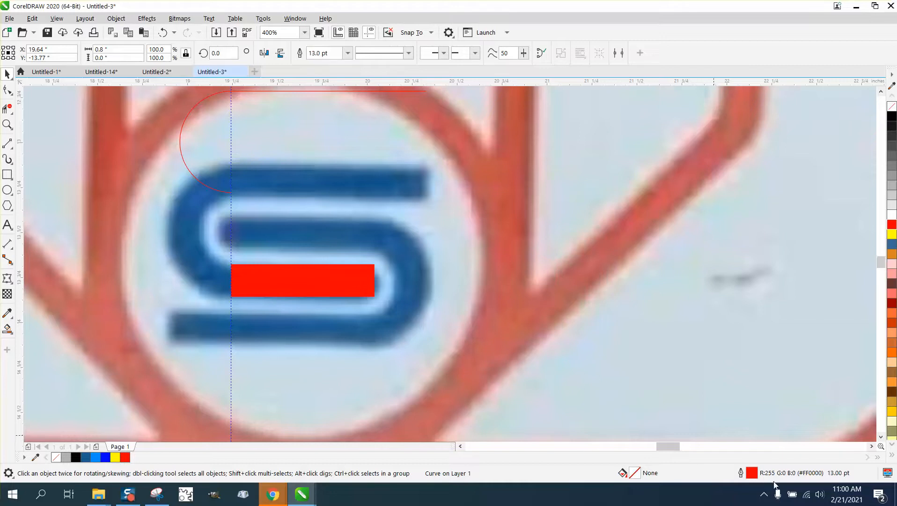
# Give the short thick line round line caps
pyautogui.doubleClick(753, 472)
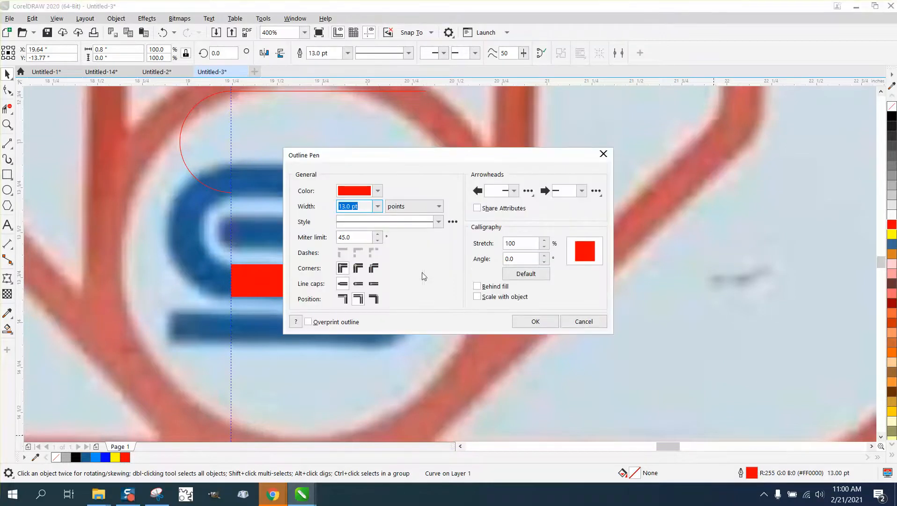
pyautogui.click(359, 282)
pyautogui.click(526, 324)
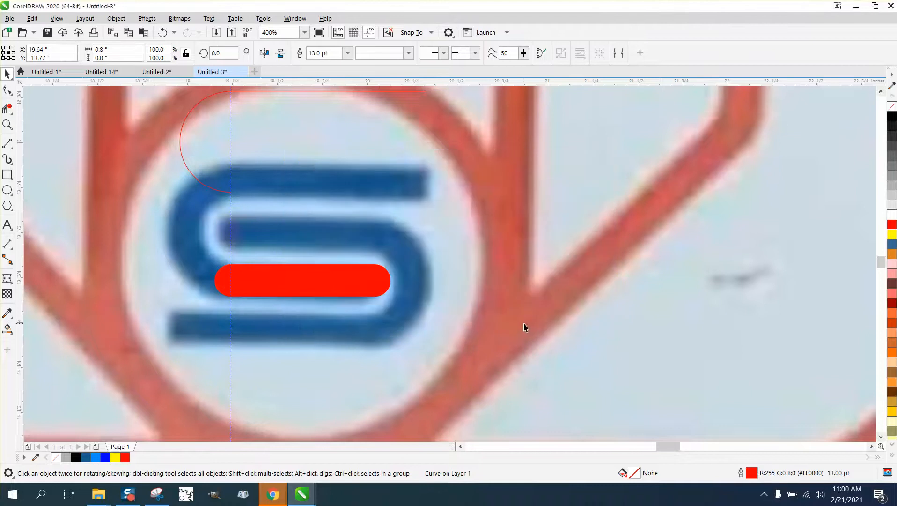
# Reposition the rounded bar and shorten it to about 0.71 inch to fit the S's lower inner bar
pyautogui.moveTo(370, 288); pyautogui.dragTo(366, 287)
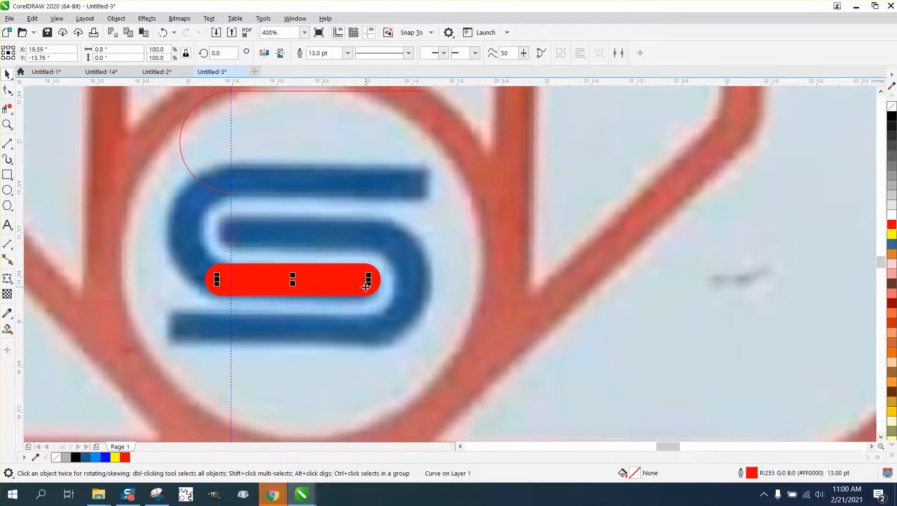
pyautogui.moveTo(217, 279); pyautogui.dragTo(235, 279)
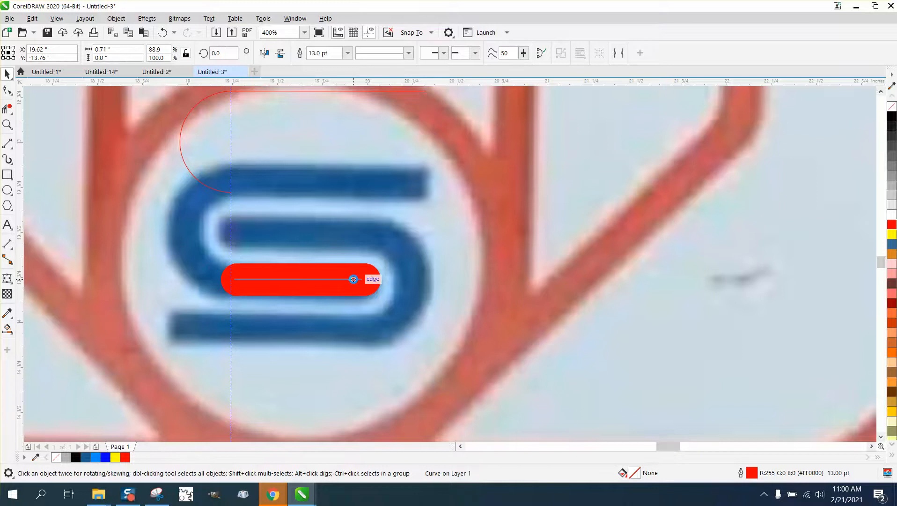
pyautogui.moveTo(356, 279); pyautogui.dragTo(353, 279)
# Set the arc curve's outline width to 13 points and move it down onto the S so its lower end meets the rounded bar
pyautogui.click(211, 185)
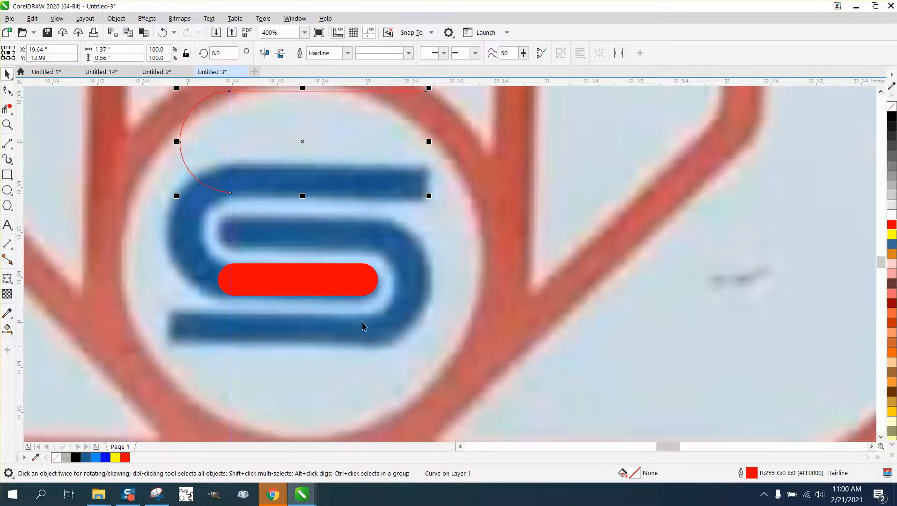
pyautogui.doubleClick(751, 473)
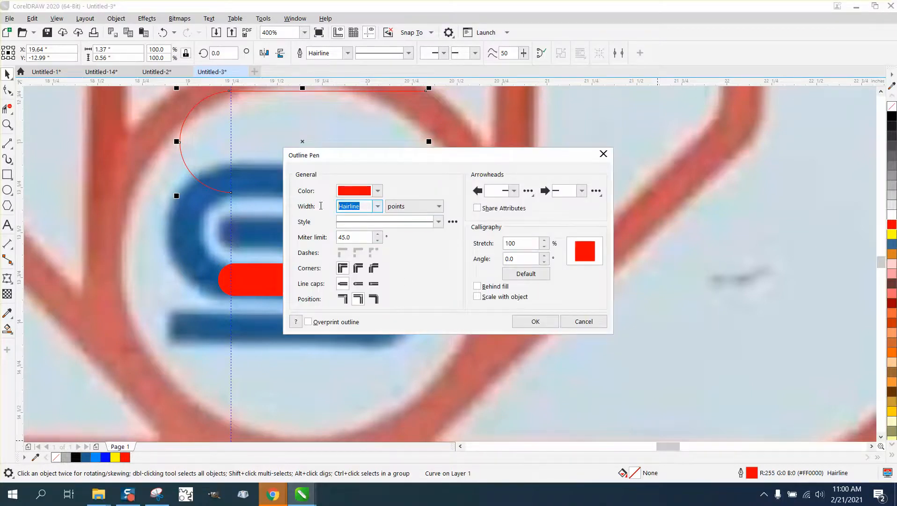
pyautogui.write('13')
pyautogui.press('Return')
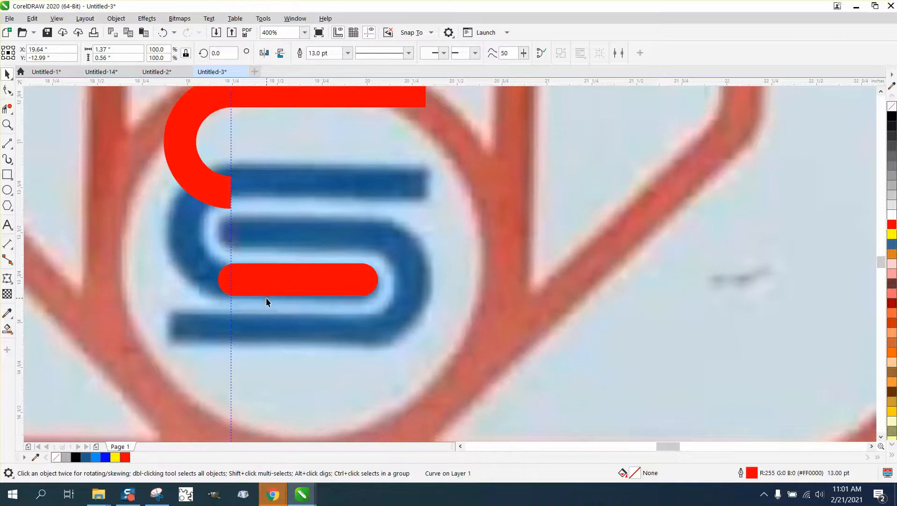
pyautogui.click(227, 196)
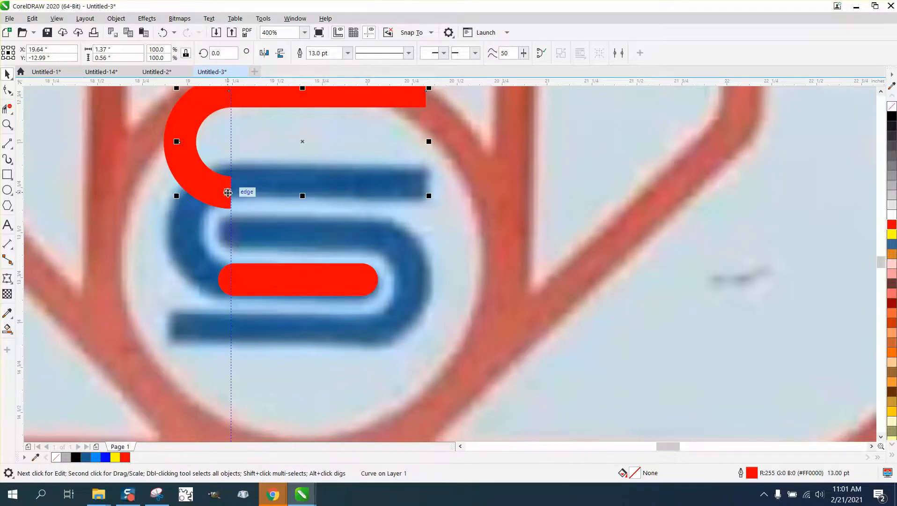
pyautogui.moveTo(229, 193); pyautogui.dragTo(231, 285)
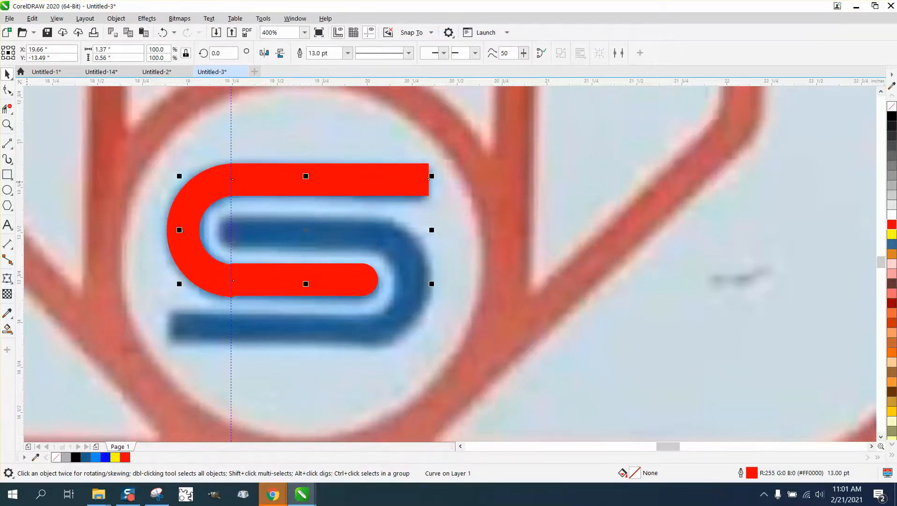
# Set the document's nudge distance to a very small value for fine movements
pyautogui.click(8, 124)
pyautogui.moveTo(195, 247); pyautogui.dragTo(403, 335)
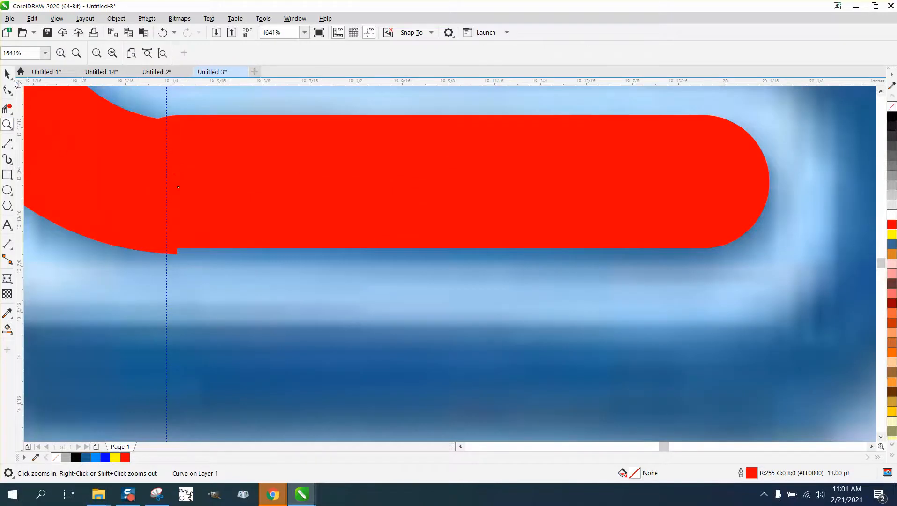
pyautogui.click(7, 74)
pyautogui.click(194, 154)
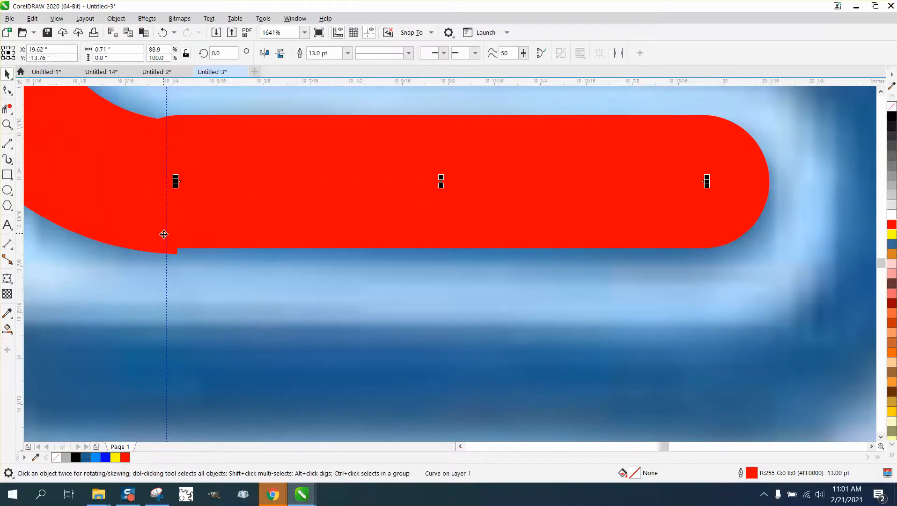
pyautogui.press('Delete')
pyautogui.hotkey('ctrl', 'z')
pyautogui.click(513, 345)
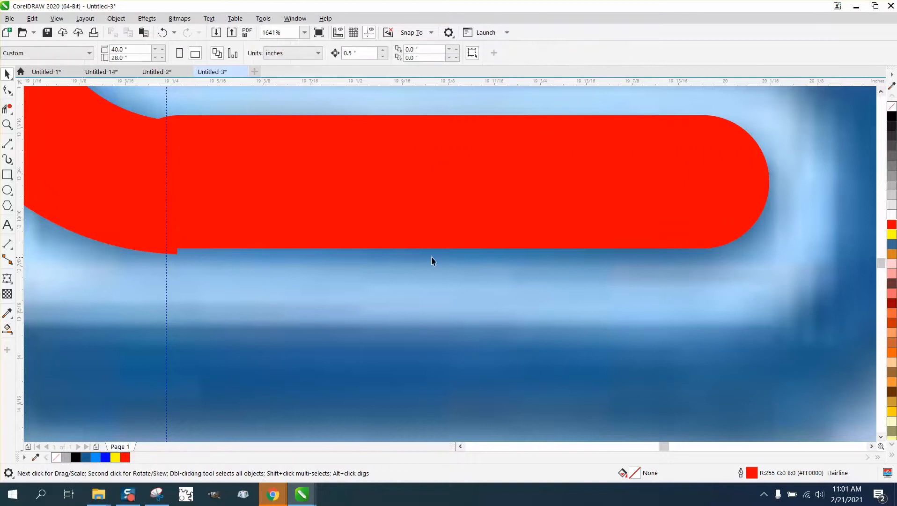
pyautogui.click(361, 54)
pyautogui.write('.00')
# Nudge the rounded bar down in fine increments until its edges line up with the arc curve's lower end
pyautogui.click(362, 210)
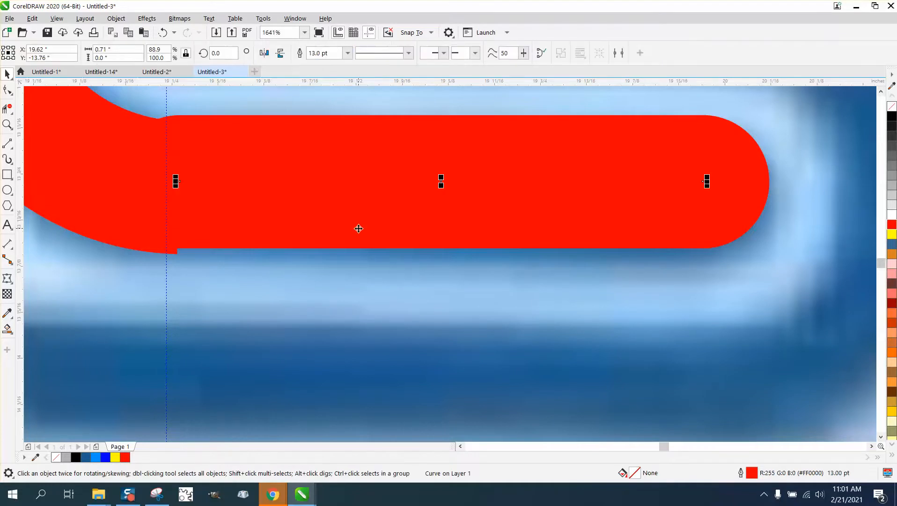
pyautogui.press('Down')
pyautogui.press('Down')
pyautogui.press('Down')
pyautogui.press('Down')
pyautogui.press('Down')
pyautogui.press('Down')
pyautogui.press('Down')
pyautogui.press('Down')
pyautogui.press('Down')
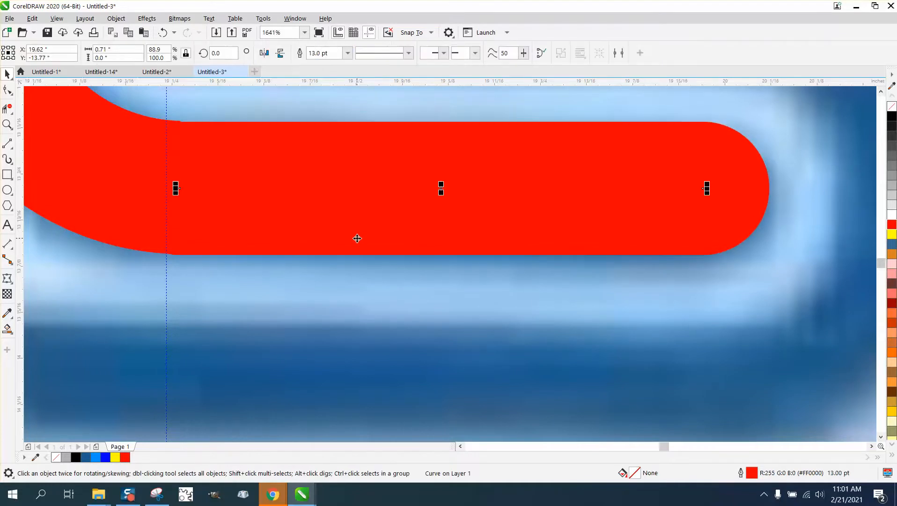
pyautogui.press('Up')
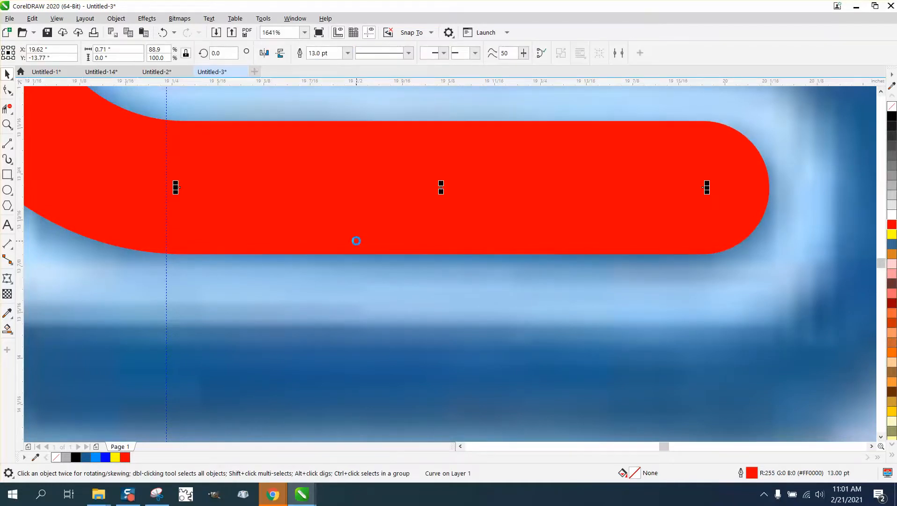
pyautogui.scroll(-5, 367, 253)
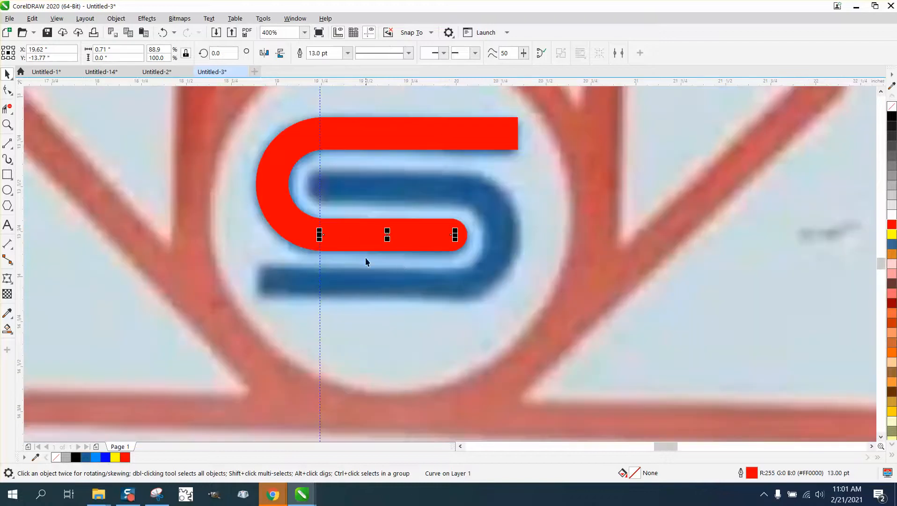
# Narrow the arc curve slightly to 99.8% width and move it down a little over the S
pyautogui.click(506, 142)
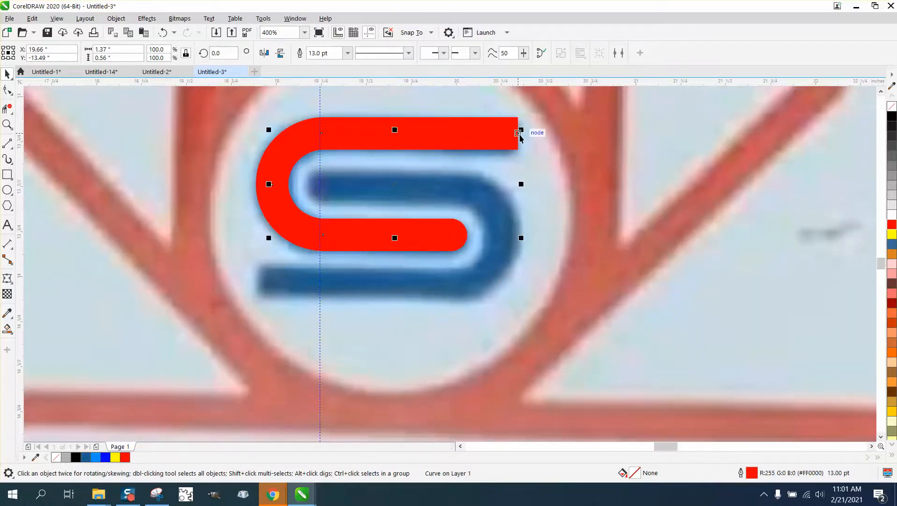
pyautogui.moveTo(522, 183)
pyautogui.mouseDown()
pyautogui.moveTo(515, 184)
pyautogui.moveTo(522, 186)
pyautogui.mouseUp()
pyautogui.press('Down')
pyautogui.press('Down')
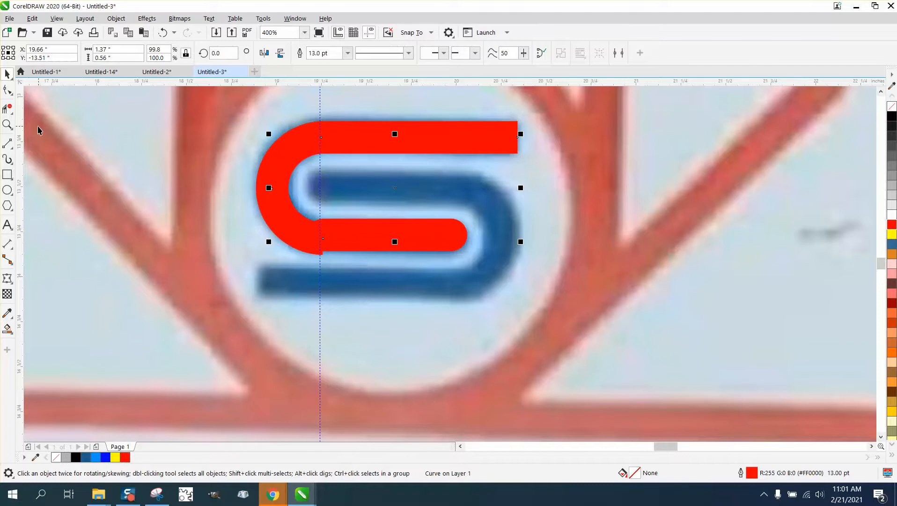
# Nudge the rounded bar down in fine increments until it lines up with the repositioned arc curve's lower end
pyautogui.click(7, 124)
pyautogui.moveTo(168, 150); pyautogui.dragTo(550, 330)
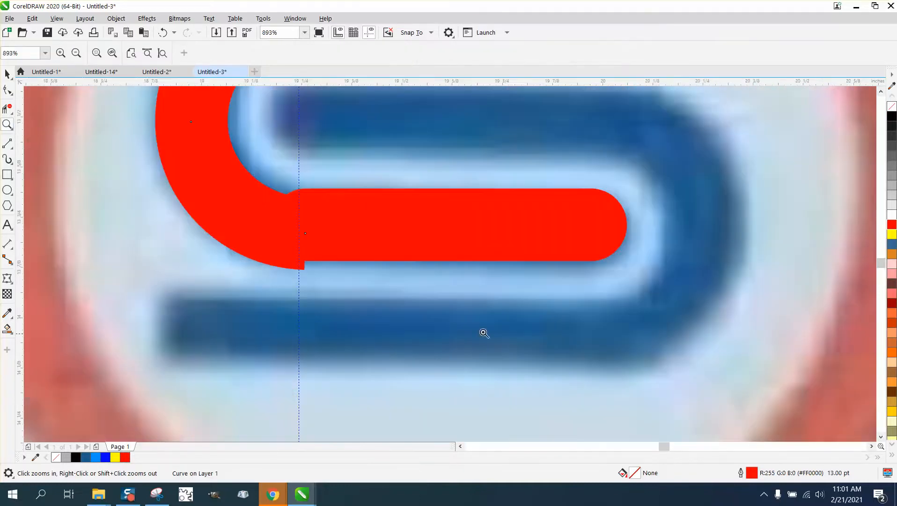
pyautogui.click(7, 90)
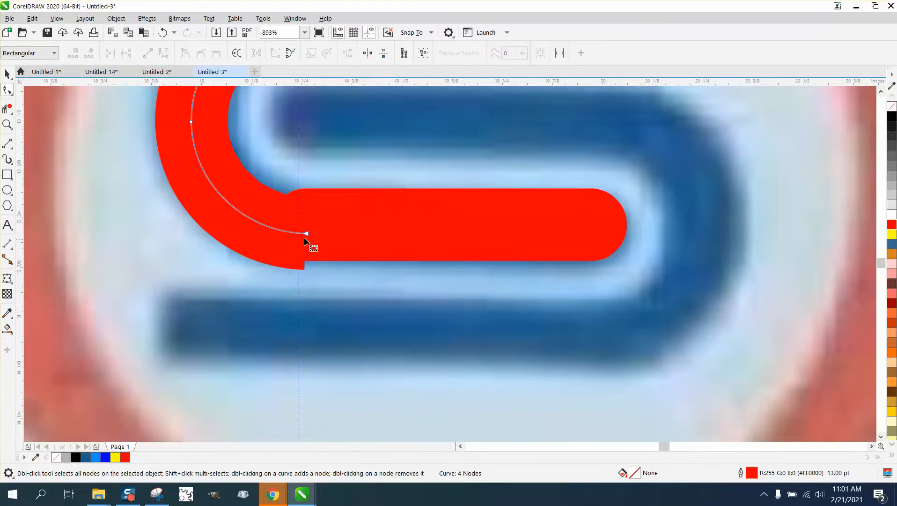
pyautogui.click(336, 217)
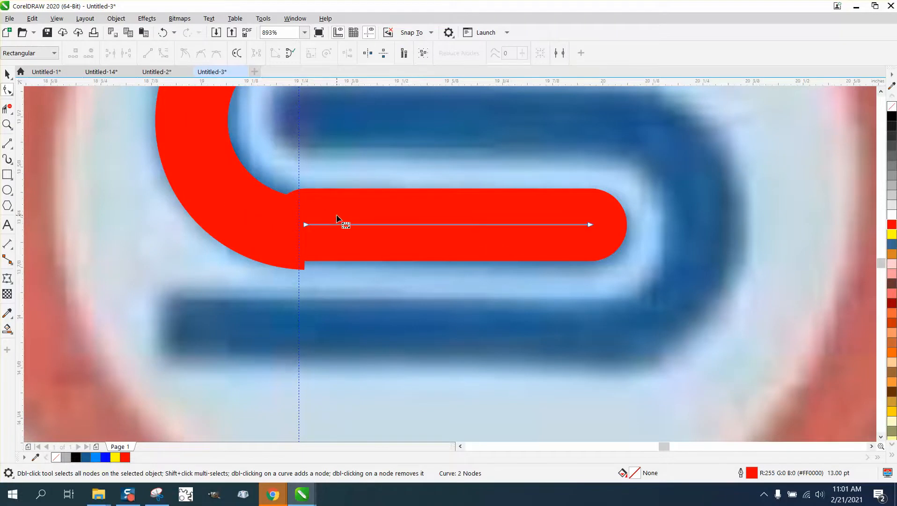
pyautogui.click(7, 74)
pyautogui.press('Down')
pyautogui.press('Down')
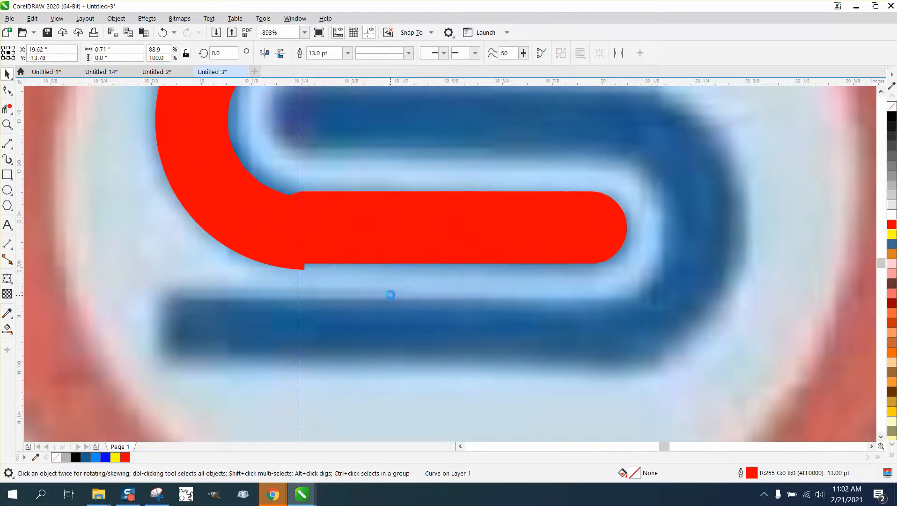
pyautogui.press('Down')
pyautogui.press('Down')
pyautogui.press('Down')
pyautogui.press('Down')
pyautogui.press('Down')
pyautogui.press('Down')
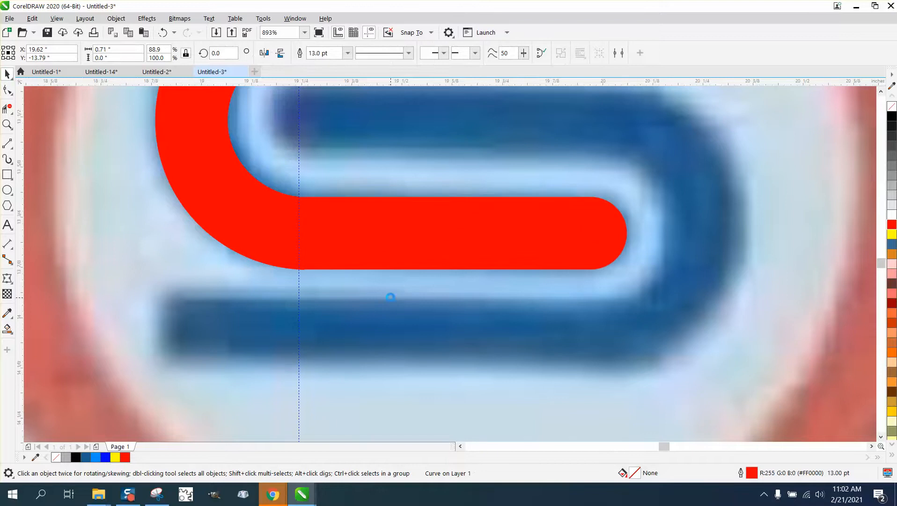
pyautogui.press('Down')
pyautogui.press('Down')
pyautogui.scroll(-2, 276, 276)
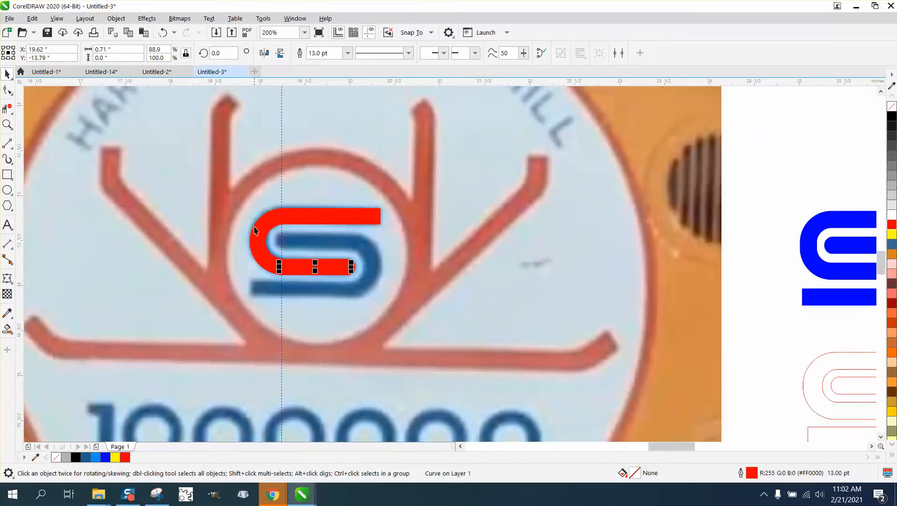
# Convert the outlines of the arc and rounded bar to objects, then replace their fill with a red hairline outline
pyautogui.moveTo(232, 187); pyautogui.dragTo(455, 305)
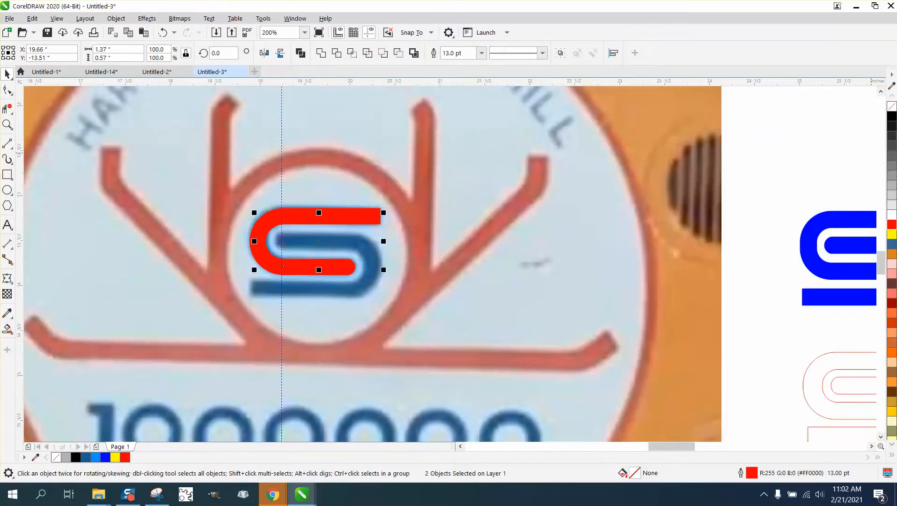
pyautogui.moveTo(228, 166); pyautogui.dragTo(265, 244)
pyautogui.moveTo(456, 338); pyautogui.dragTo(457, 338)
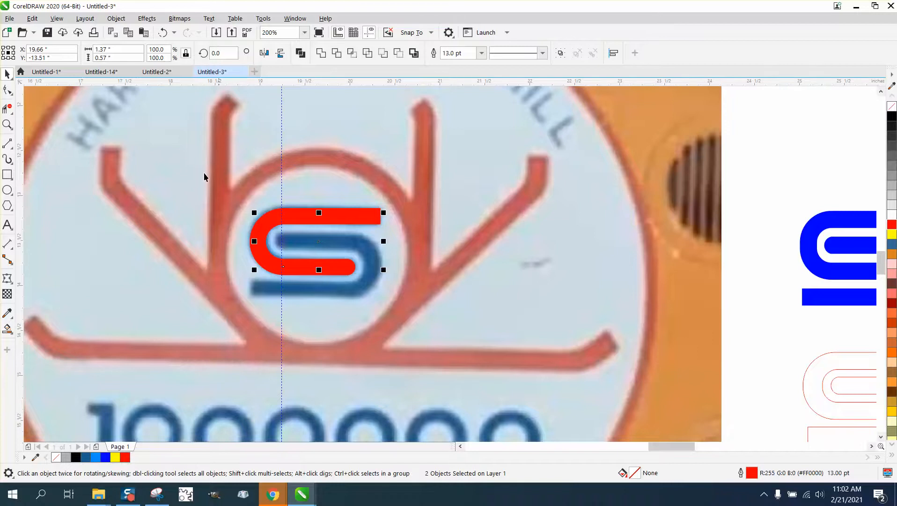
pyautogui.click(116, 19)
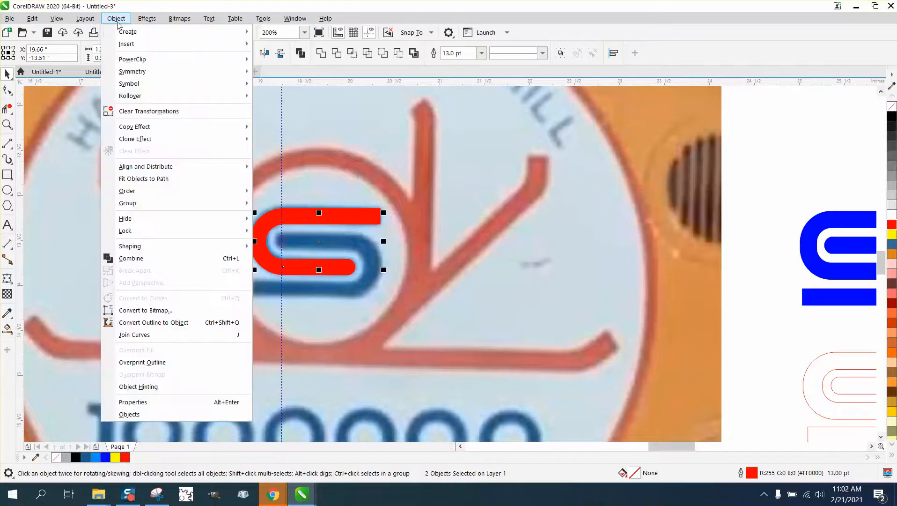
pyautogui.click(177, 323)
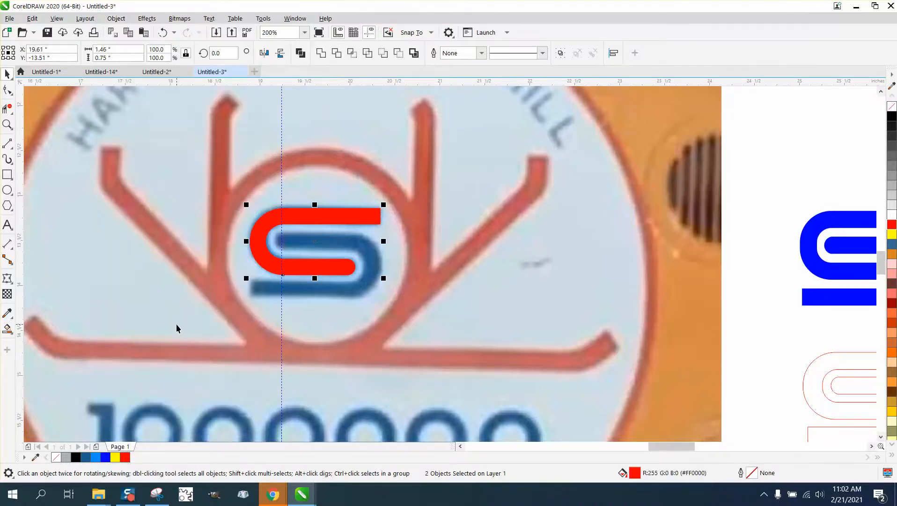
pyautogui.click(892, 108)
pyautogui.rightClick(893, 225)
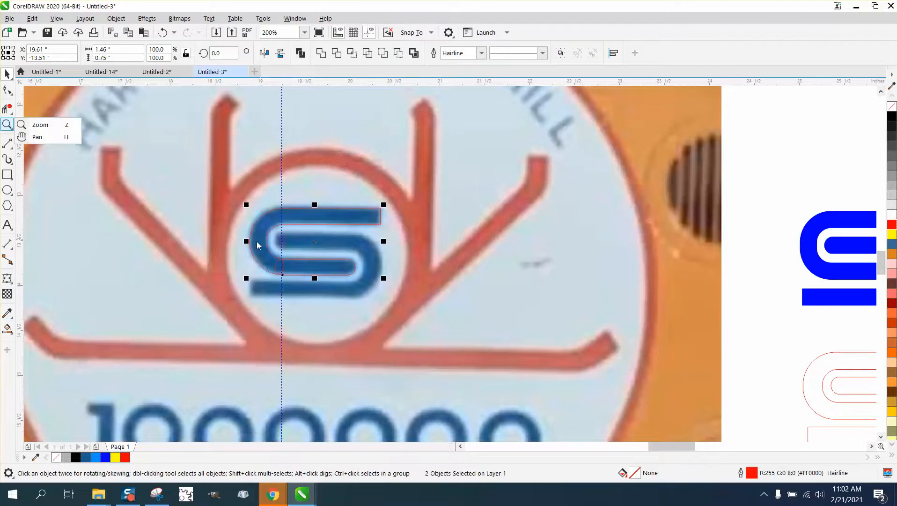
# Delete the overlapping inner segments where the arc's end crosses the rounded bar's inner end
pyautogui.click(8, 124)
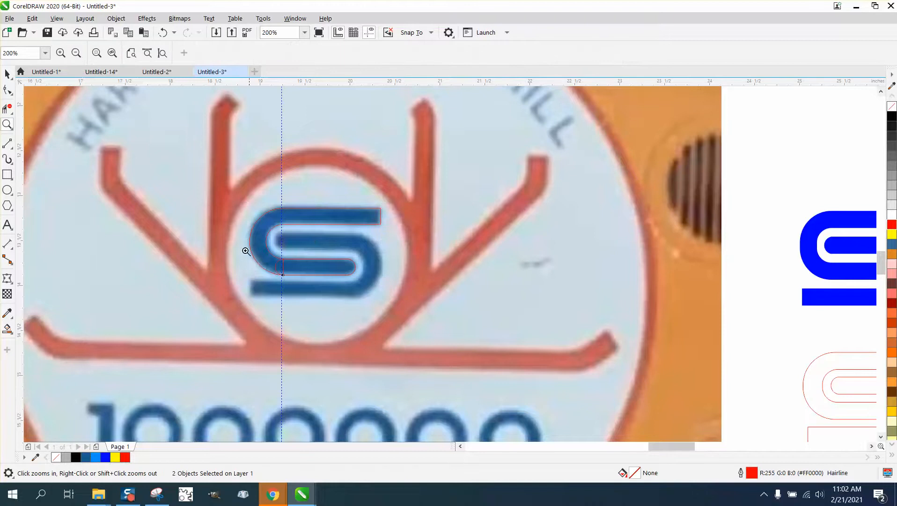
pyautogui.moveTo(244, 250); pyautogui.dragTo(379, 295)
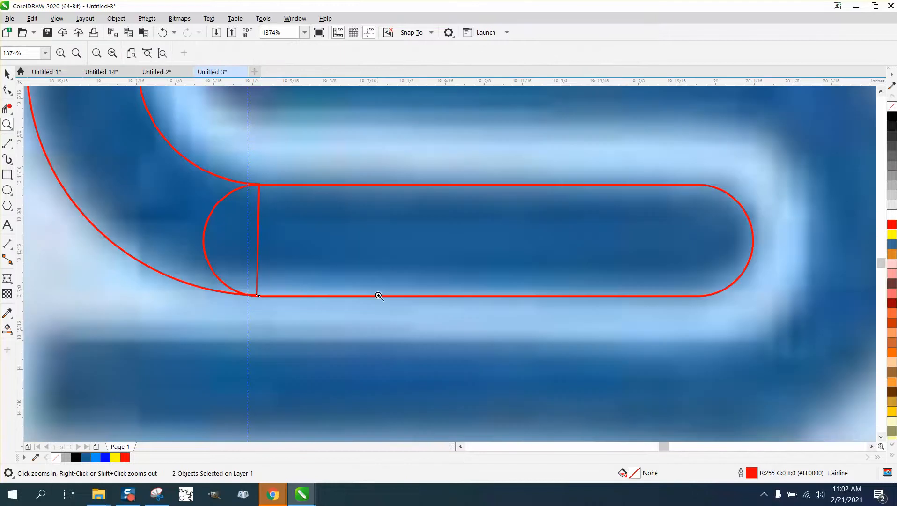
pyautogui.click(7, 108)
pyautogui.moveTo(195, 212); pyautogui.dragTo(278, 233)
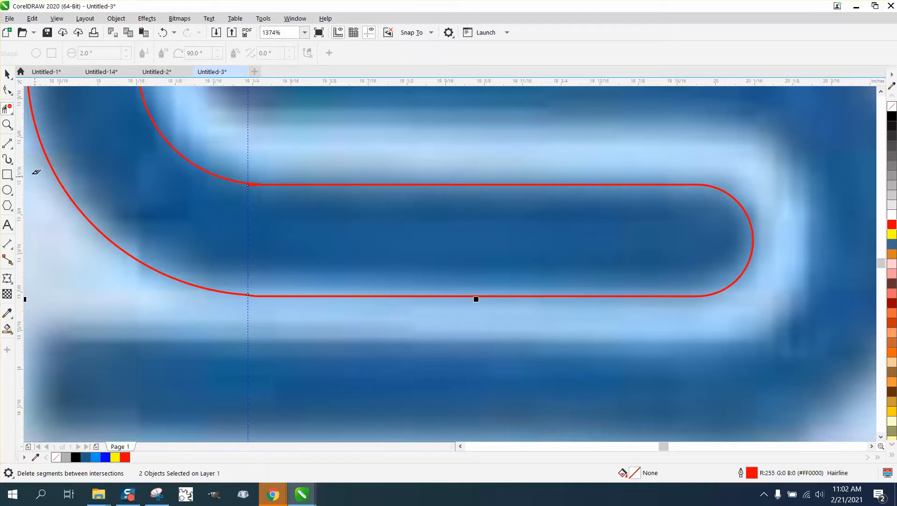
# Delete the leftover stub at the upper junction and move the arc outline's end node onto the bar outline's end node
pyautogui.click(7, 125)
pyautogui.moveTo(233, 174); pyautogui.dragTo(296, 206)
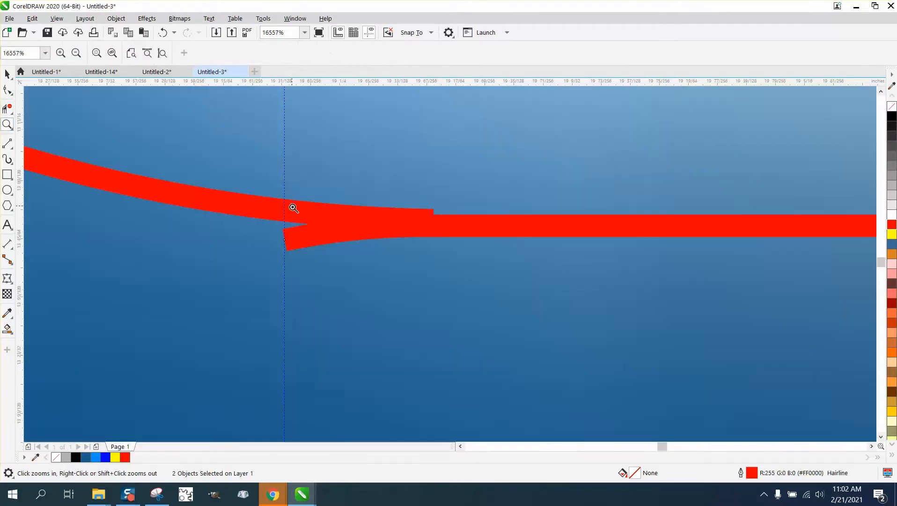
pyautogui.click(300, 231)
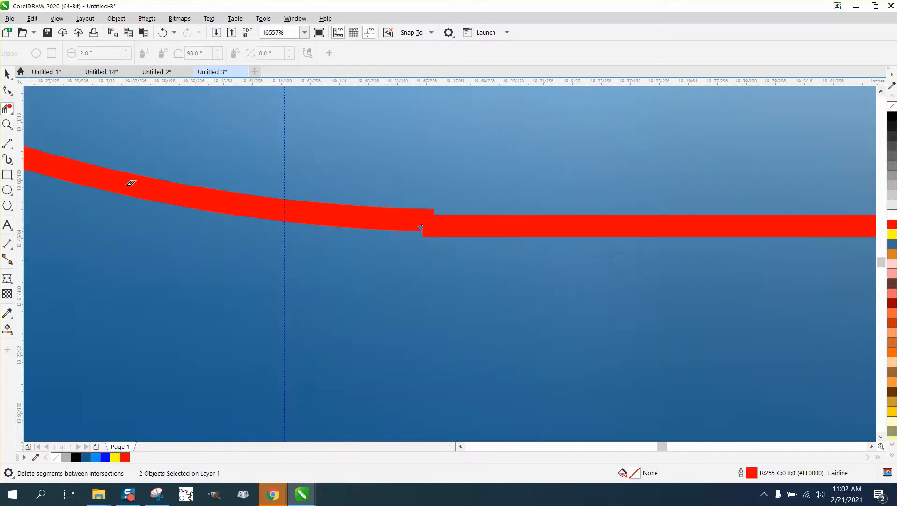
pyautogui.click(7, 89)
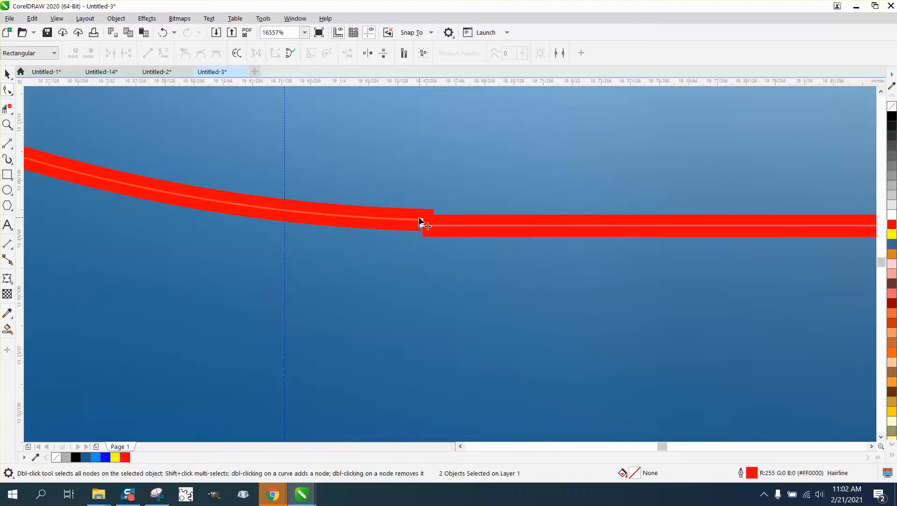
pyautogui.moveTo(421, 219); pyautogui.dragTo(454, 253)
# Try to join the arc and bar outlines at their end nodes using Join Curves with Chamfer and a 0.1-inch gap tolerance
pyautogui.click(295, 18)
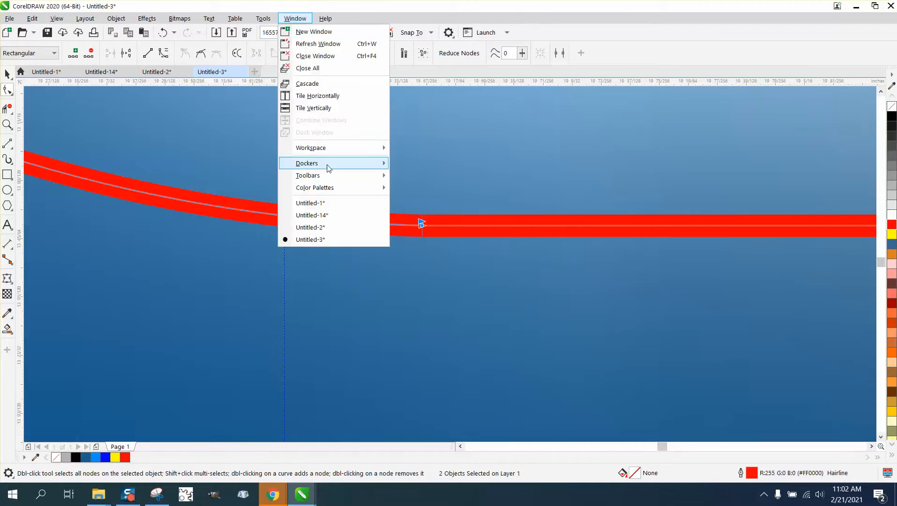
pyautogui.moveTo(330, 165)
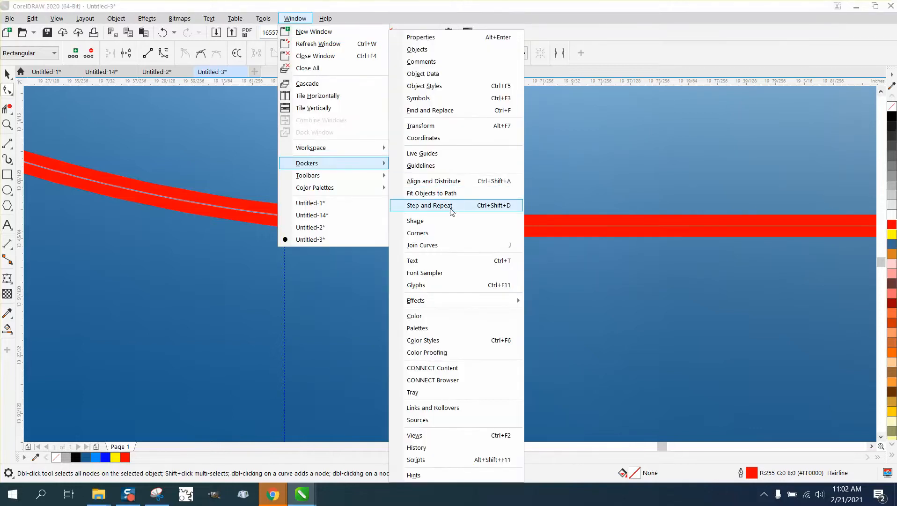
pyautogui.click(435, 246)
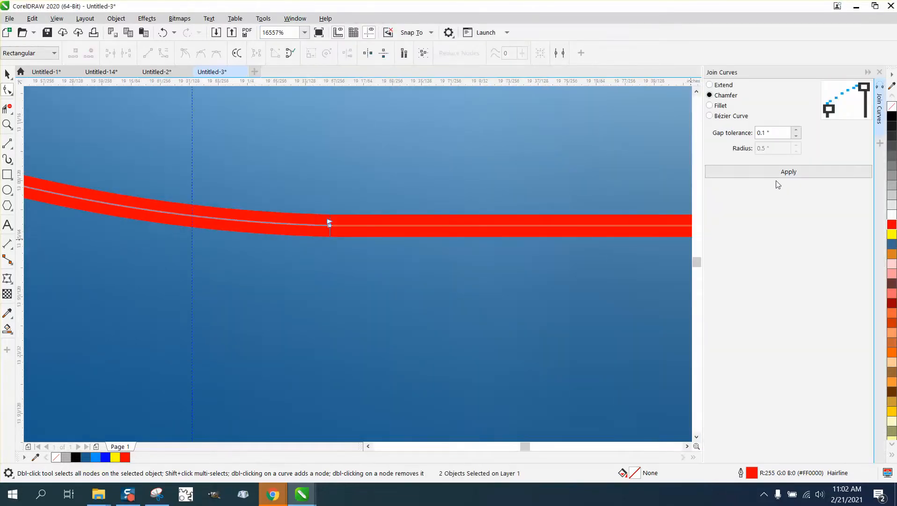
pyautogui.click(789, 175)
pyautogui.click(789, 174)
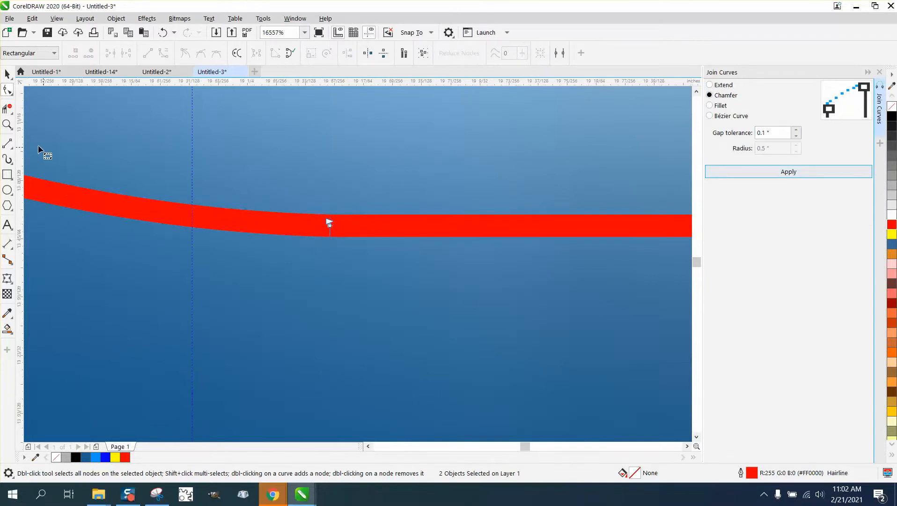
# Reselect both red outlines and join their end nodes at the upper junction using Join Curves with Chamfer and a 0.1-inch gap tolerance
pyautogui.click(8, 124)
pyautogui.moveTo(272, 187); pyautogui.dragTo(399, 279)
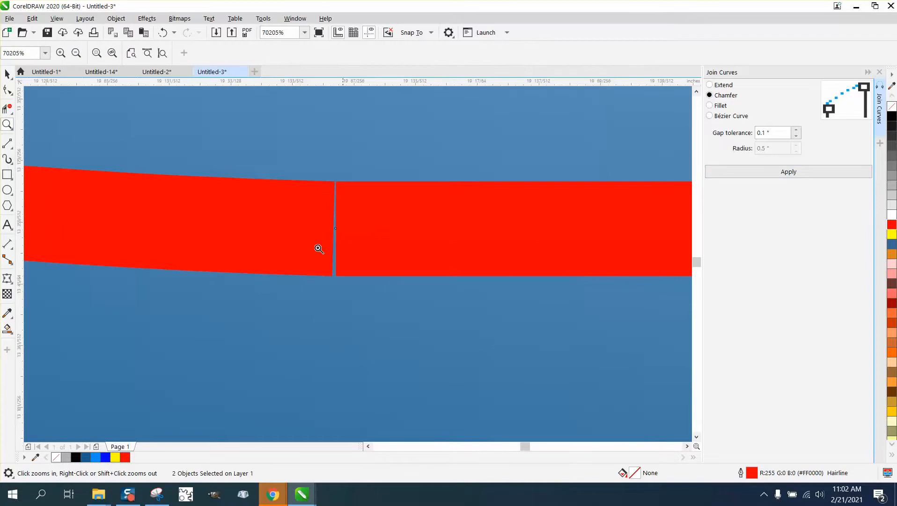
pyautogui.click(7, 90)
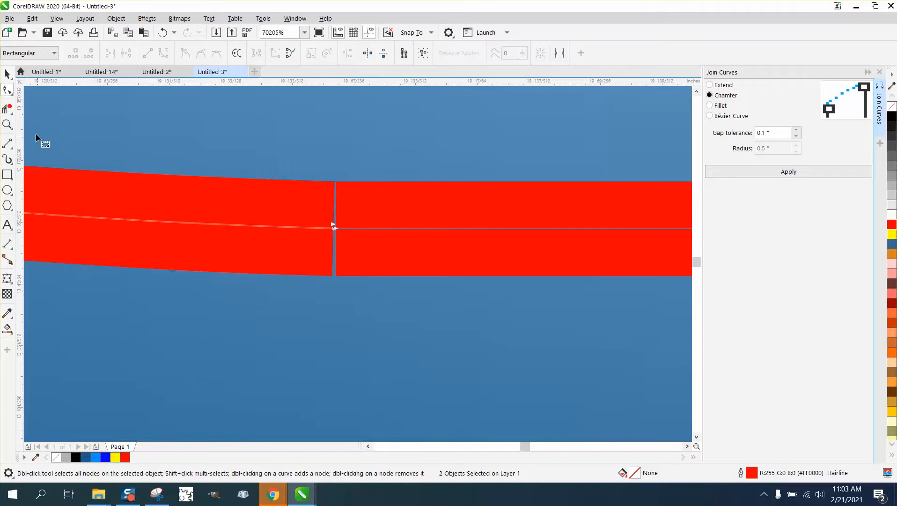
pyautogui.click(7, 73)
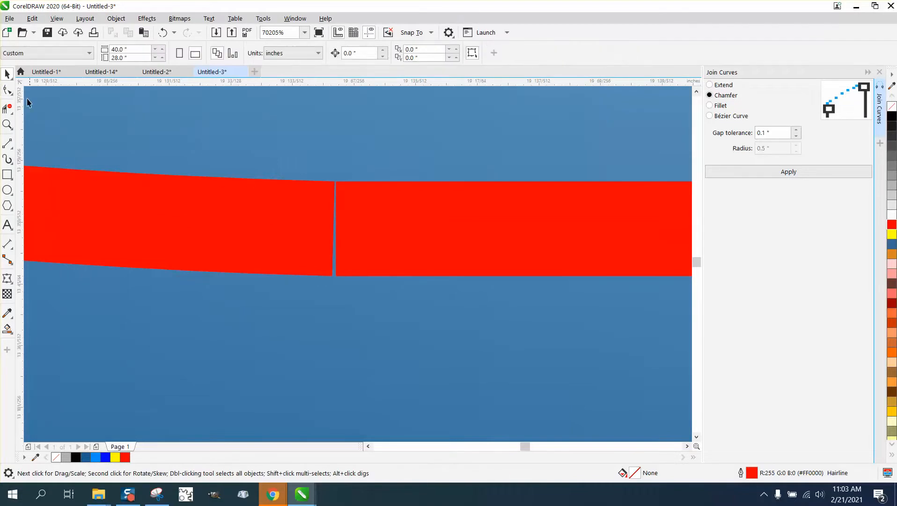
pyautogui.click(7, 90)
pyautogui.click(245, 215)
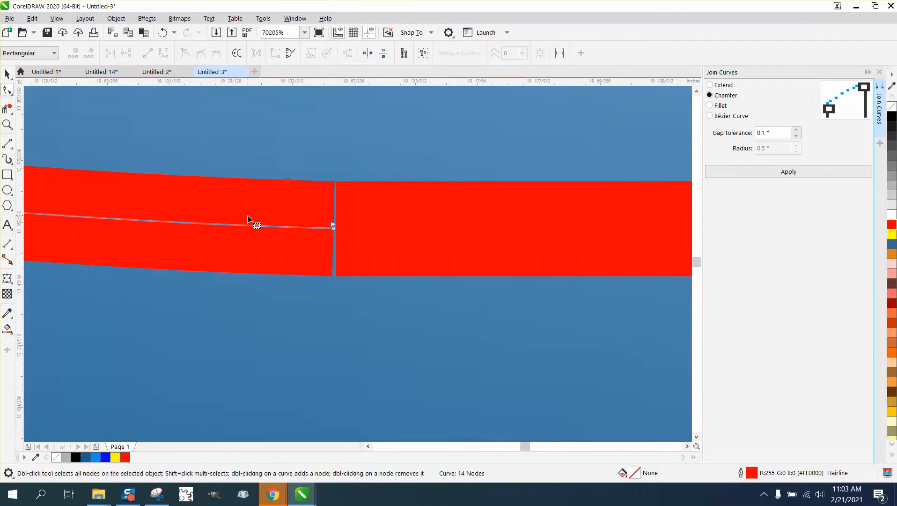
pyautogui.keyDown('shift'); pyautogui.click(353, 229); pyautogui.keyUp('shift')
pyautogui.moveTo(316, 208); pyautogui.dragTo(351, 240)
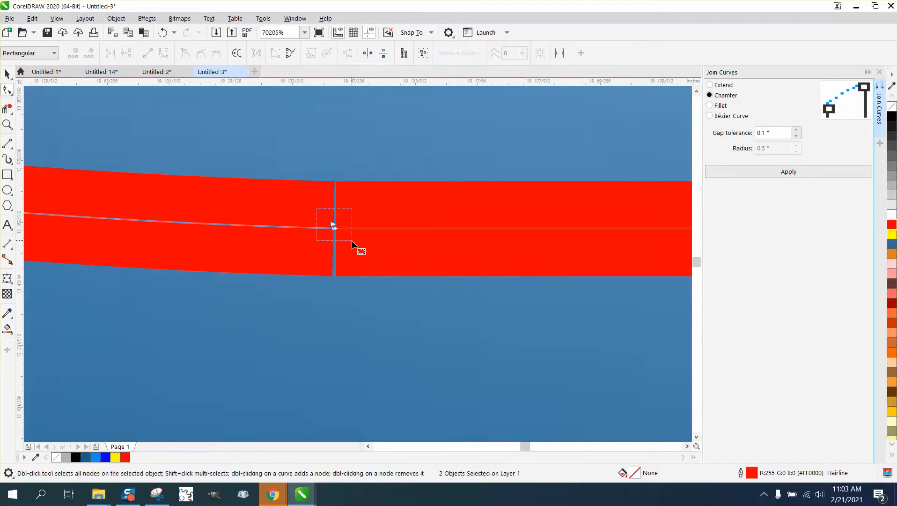
pyautogui.click(778, 176)
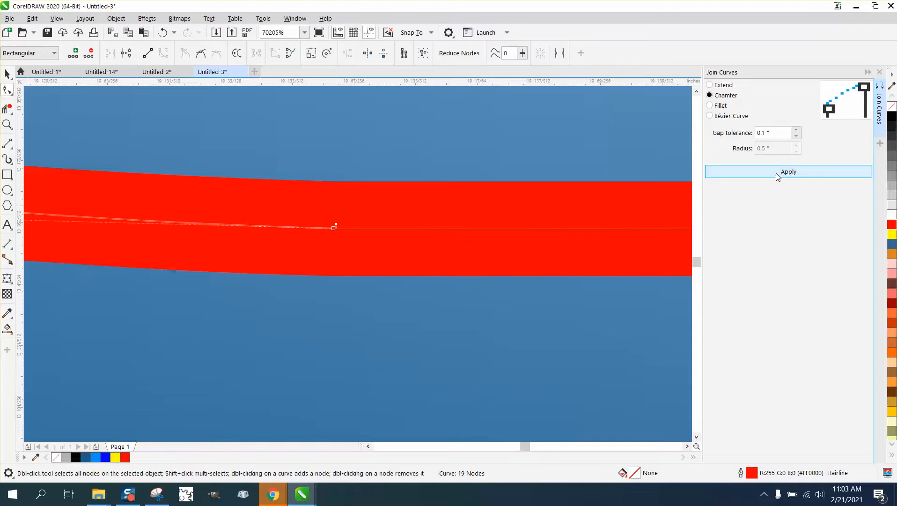
# Move the bar outline's overlapping end node onto the arc's end node at the lower junction, closing the outline
pyautogui.scroll(-8, 299, 206)
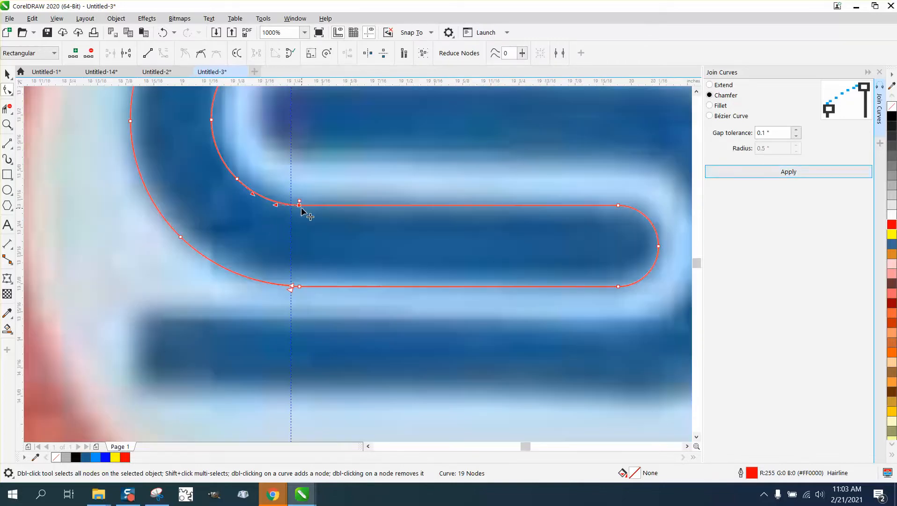
pyautogui.click(8, 124)
pyautogui.moveTo(270, 256); pyautogui.dragTo(336, 304)
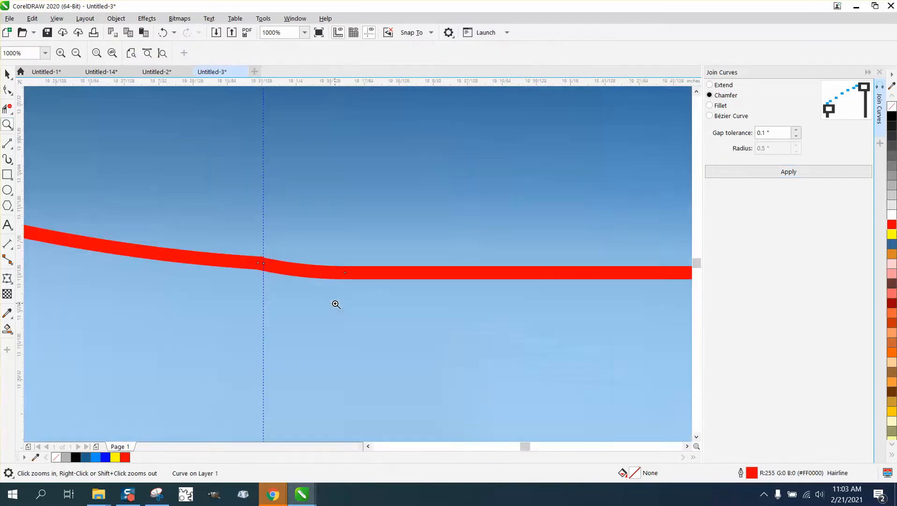
pyautogui.moveTo(249, 253); pyautogui.dragTo(367, 302)
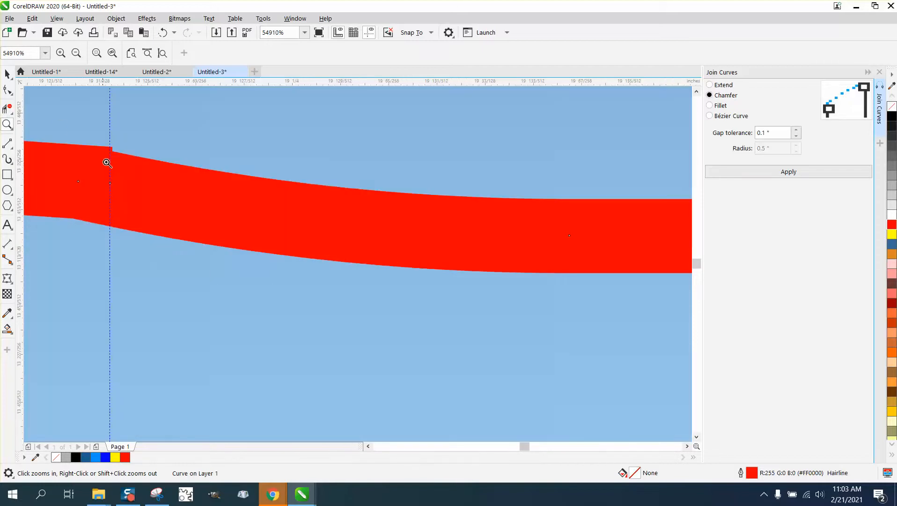
pyautogui.click(6, 90)
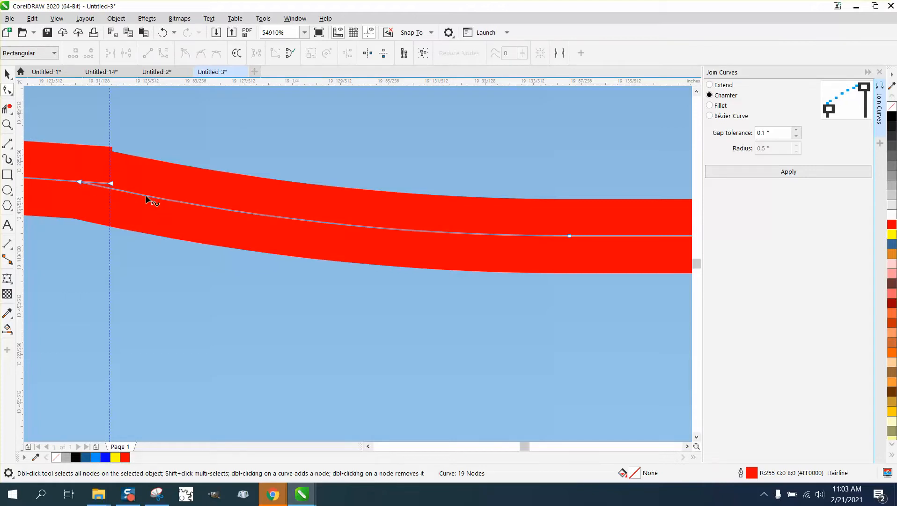
pyautogui.moveTo(79, 183); pyautogui.dragTo(111, 184)
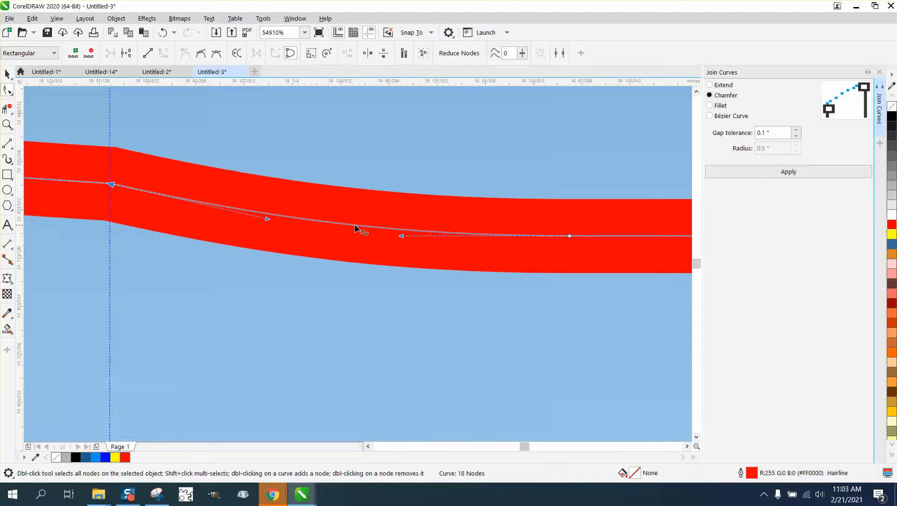
# Adjust the curve handle at the lower junction, raise the neighbouring node at the start of the bar and delete that node
pyautogui.scroll(-1, 360, 230)
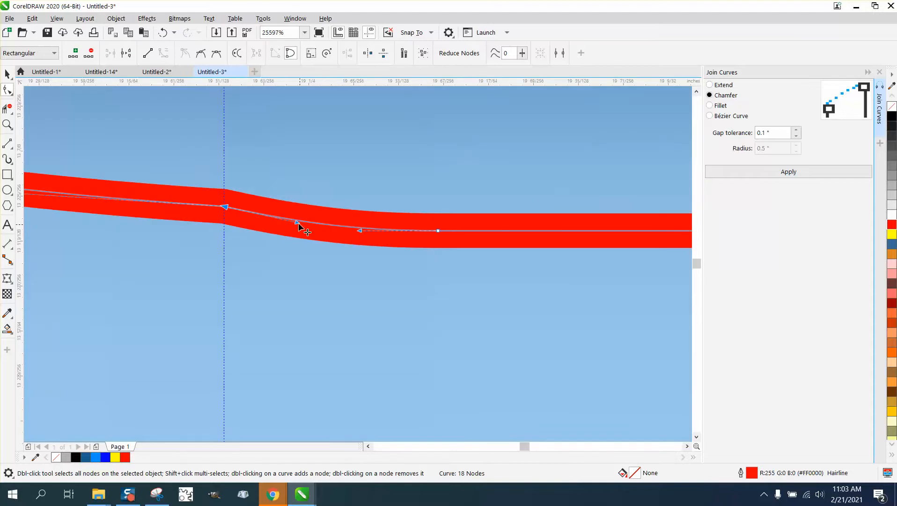
pyautogui.moveTo(300, 222); pyautogui.dragTo(299, 214)
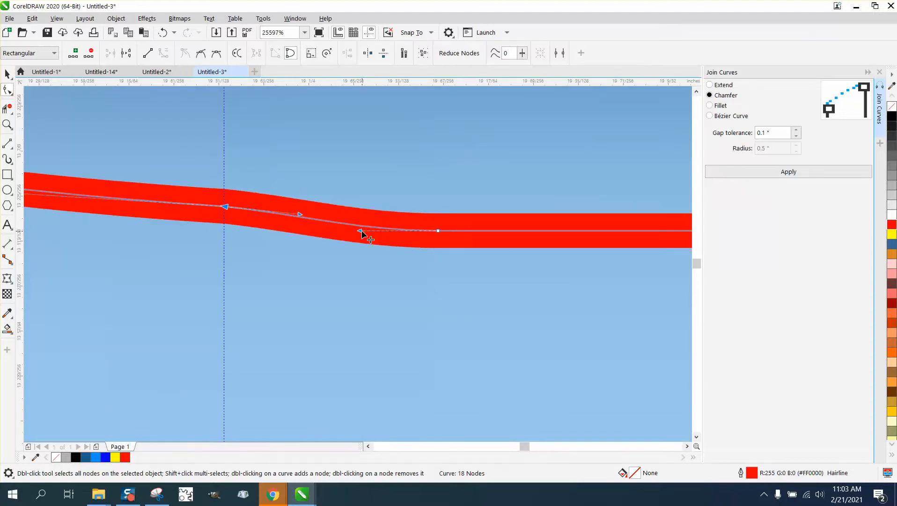
pyautogui.moveTo(437, 231); pyautogui.dragTo(437, 220)
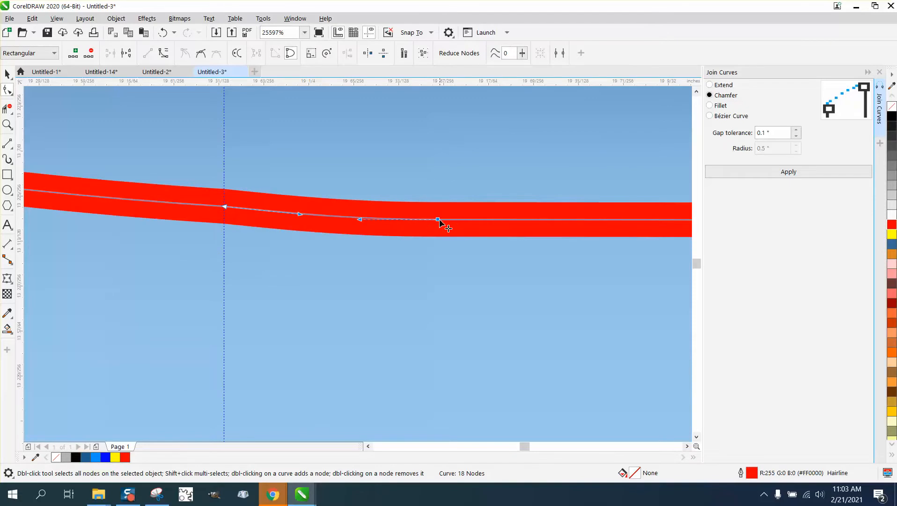
pyautogui.press('Delete')
# Raise the lower junction node's curve handle so the bar's lower edge runs nearly straight from the arc, and check the transition
pyautogui.scroll(-8, 272, 306)
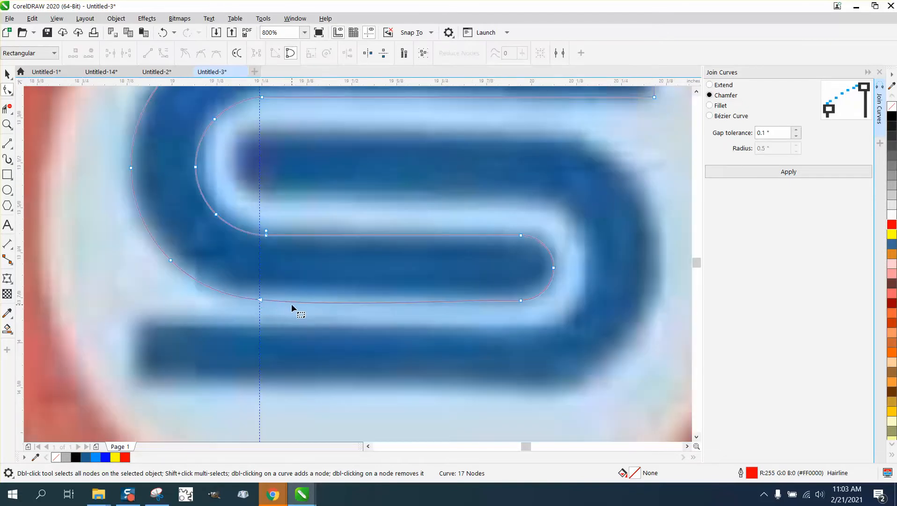
pyautogui.click(259, 302)
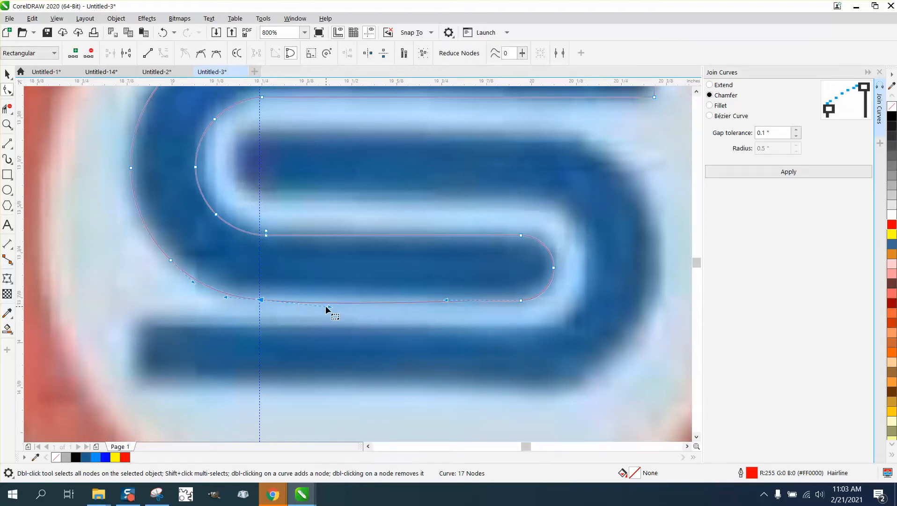
pyautogui.moveTo(330, 309); pyautogui.dragTo(331, 299)
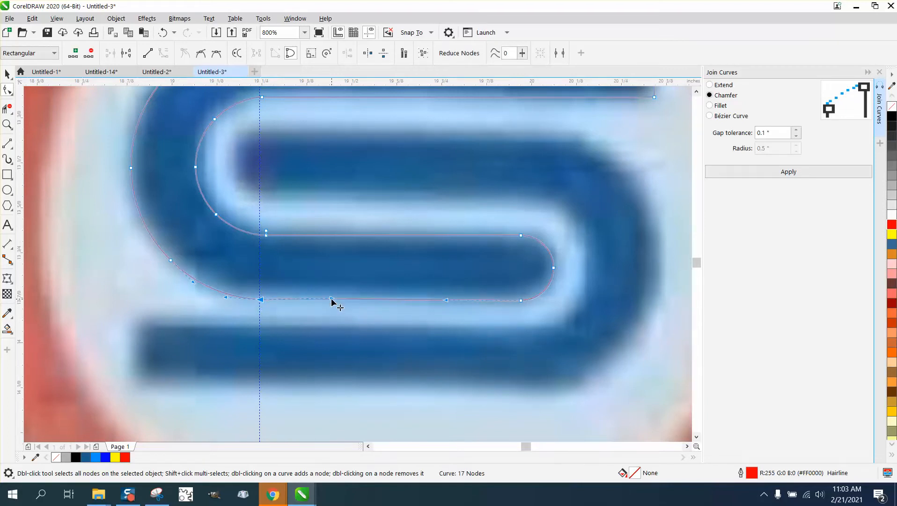
pyautogui.click(7, 124)
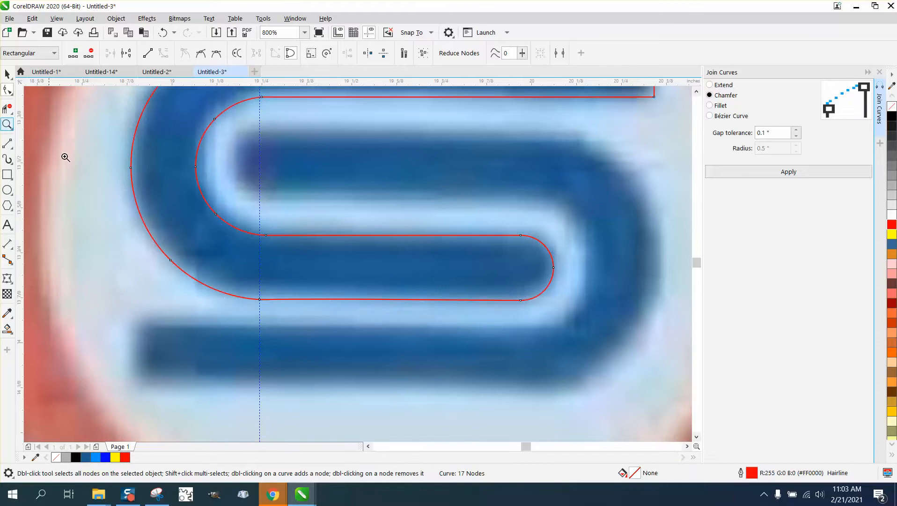
pyautogui.moveTo(238, 299); pyautogui.dragTo(325, 330)
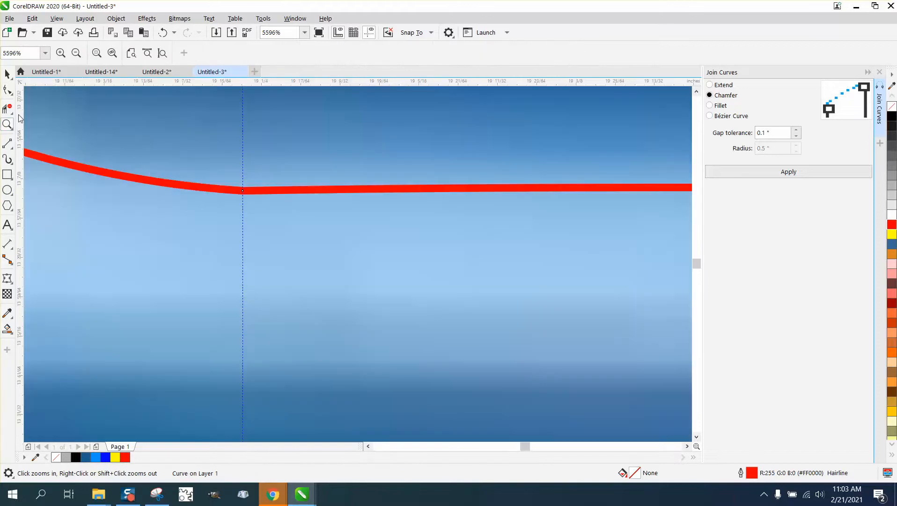
pyautogui.click(7, 90)
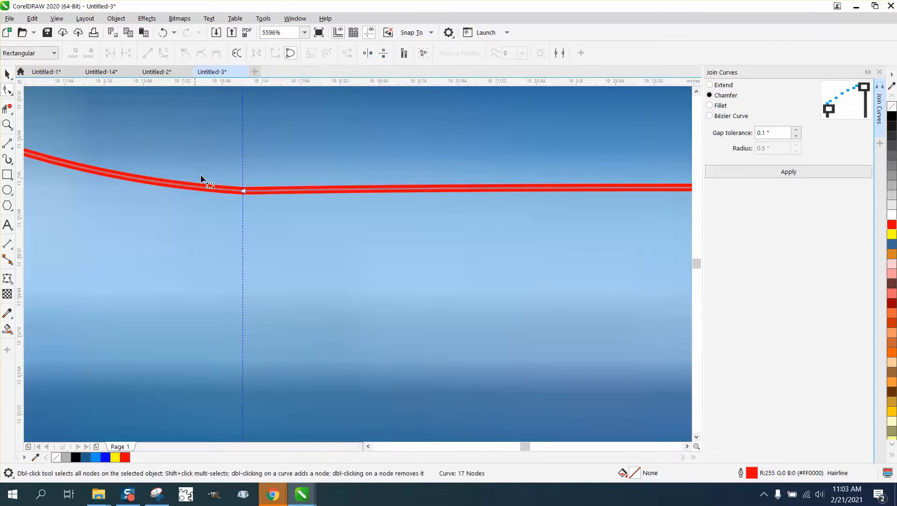
pyautogui.click(266, 190)
pyautogui.moveTo(270, 212); pyautogui.dragTo(270, 212)
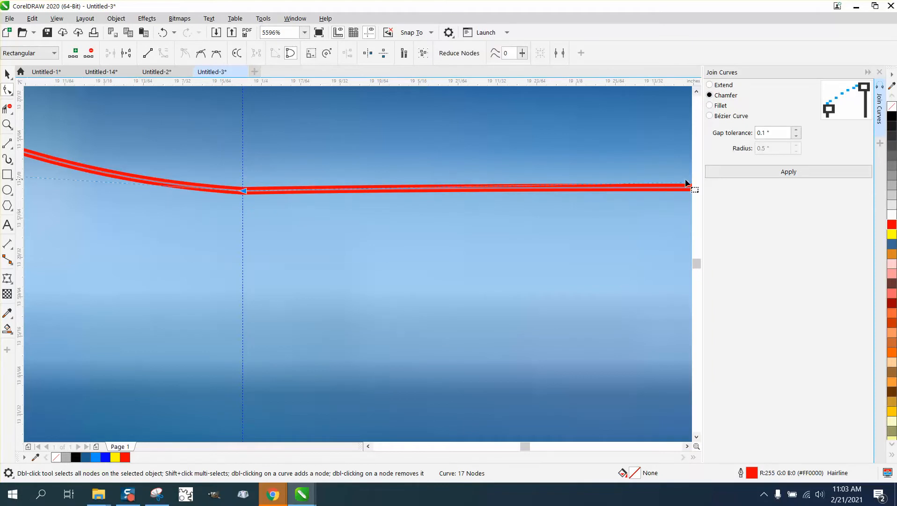
# Fill the closed half-S region with yellow and no outline using Smart Fill
pyautogui.scroll(-5, 274, 199)
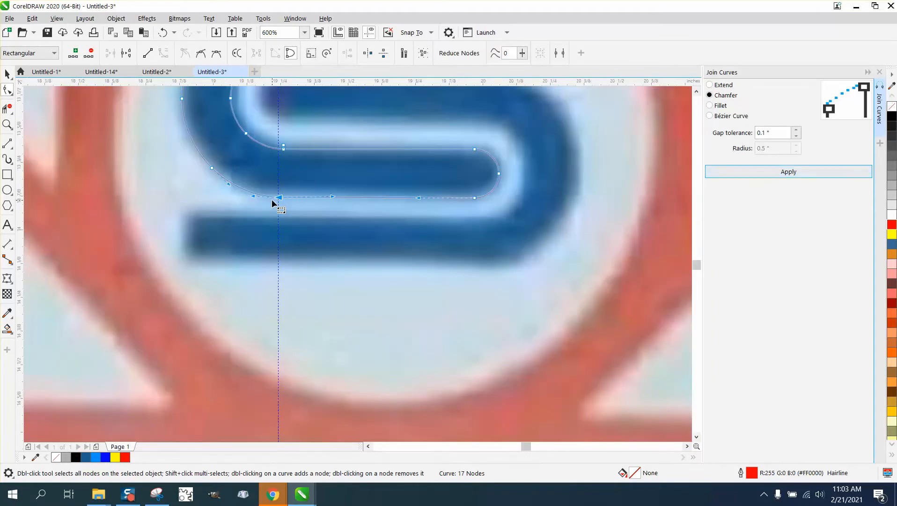
pyautogui.scroll(-2, 272, 199)
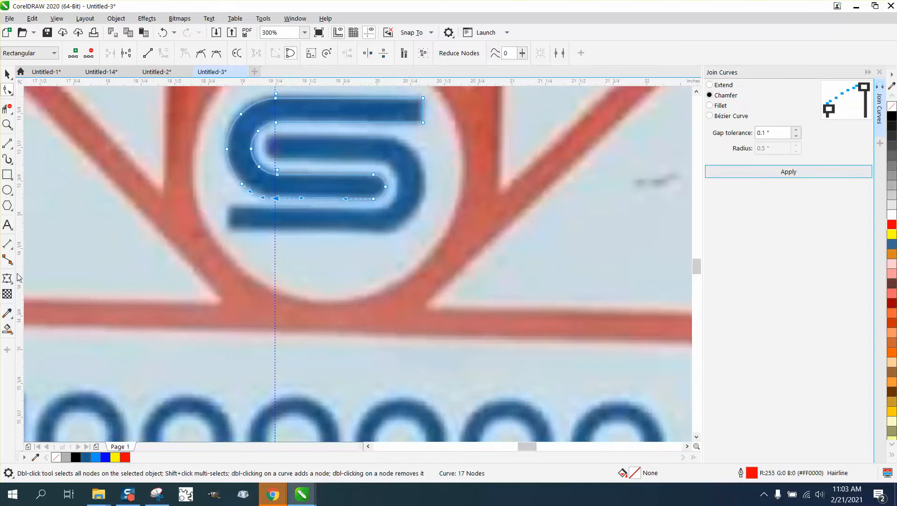
pyautogui.click(7, 328)
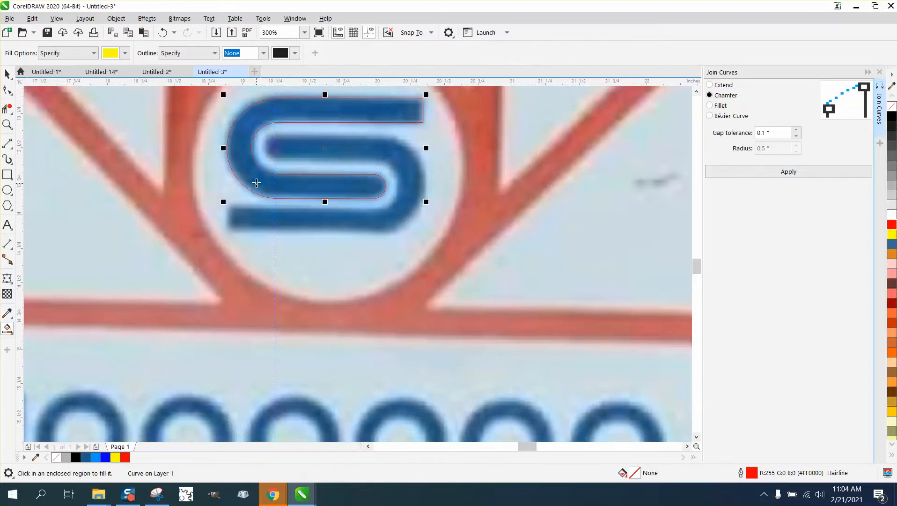
pyautogui.click(257, 183)
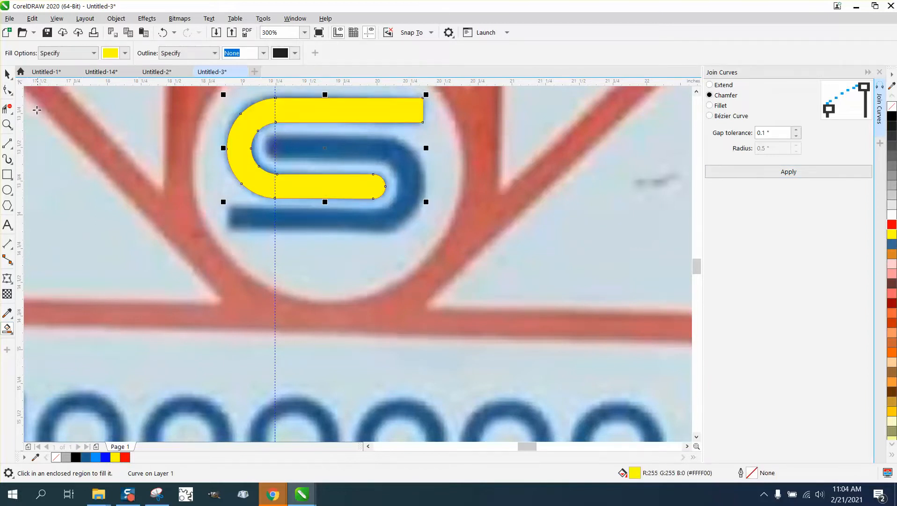
# Duplicate the yellow half-S, mirror the copy vertically and horizontally, and move it straight down over the photographed lower half of the logo
pyautogui.click(7, 74)
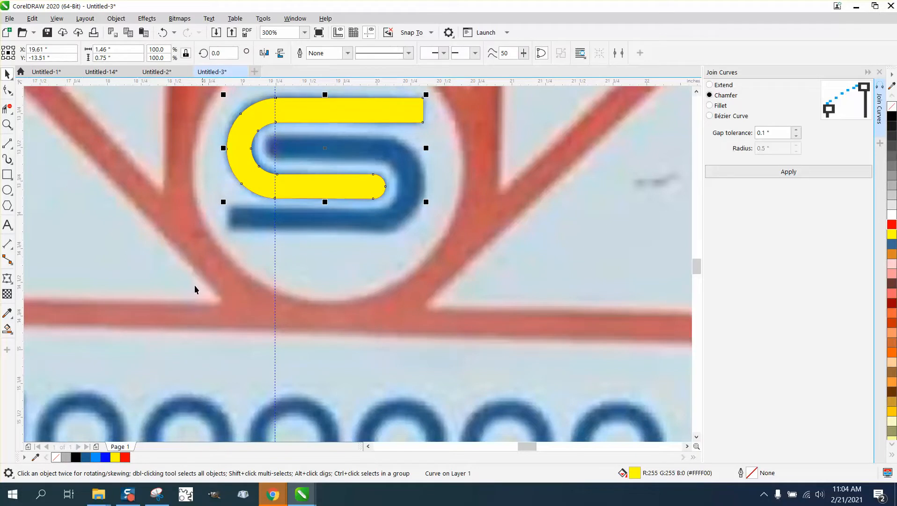
pyautogui.click(281, 53)
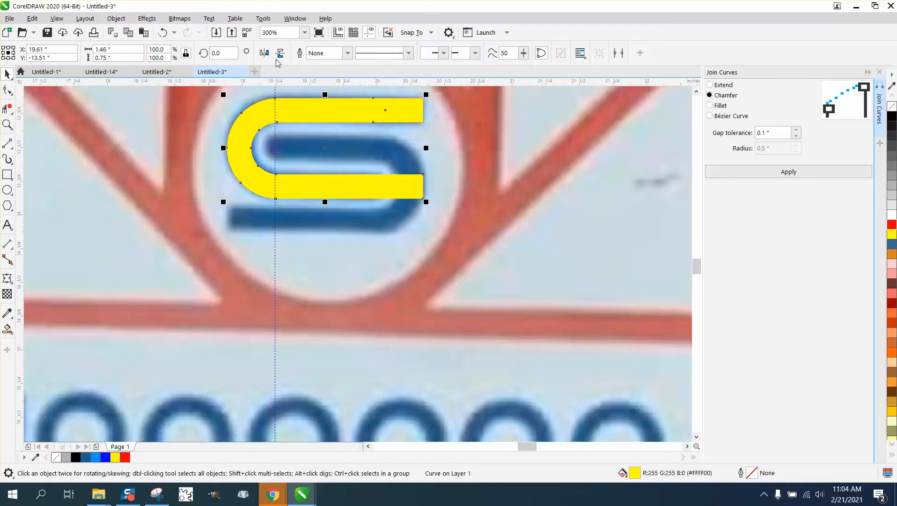
pyautogui.click(264, 53)
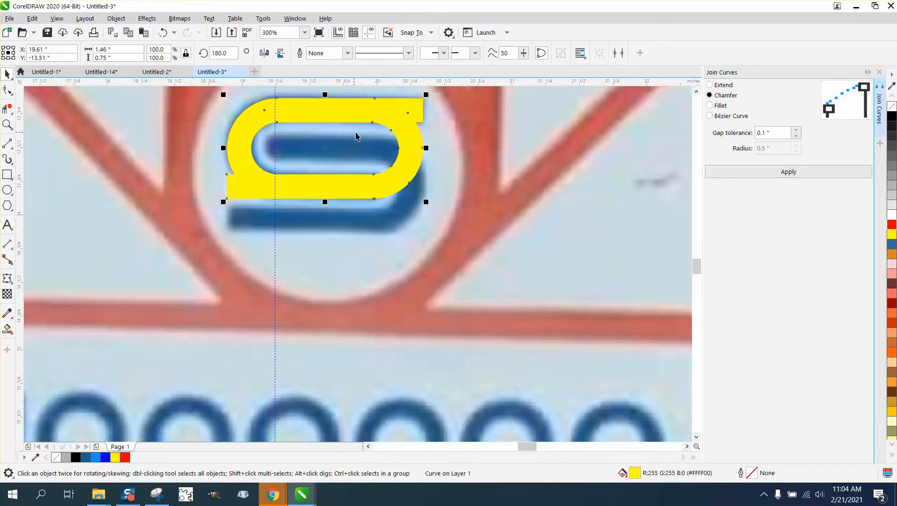
pyautogui.moveTo(400, 153); pyautogui.dragTo(398, 183)
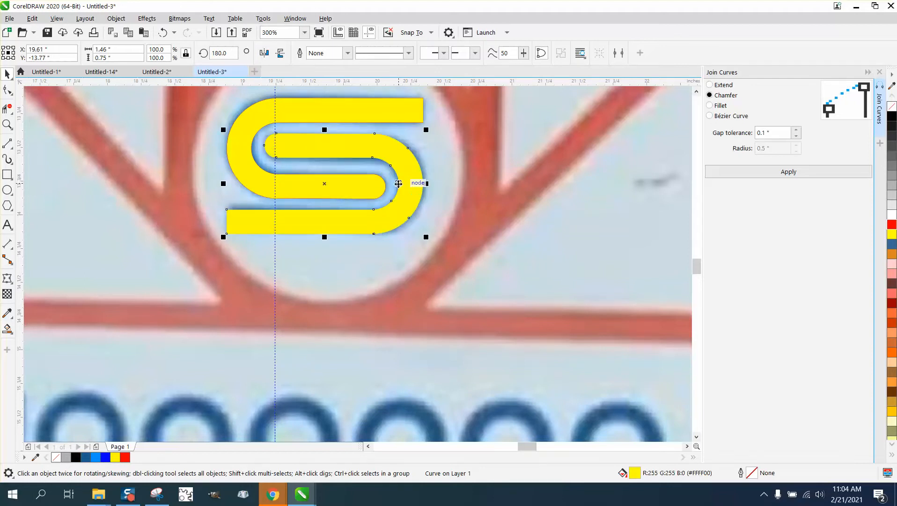
pyautogui.scroll(-1, 363, 183)
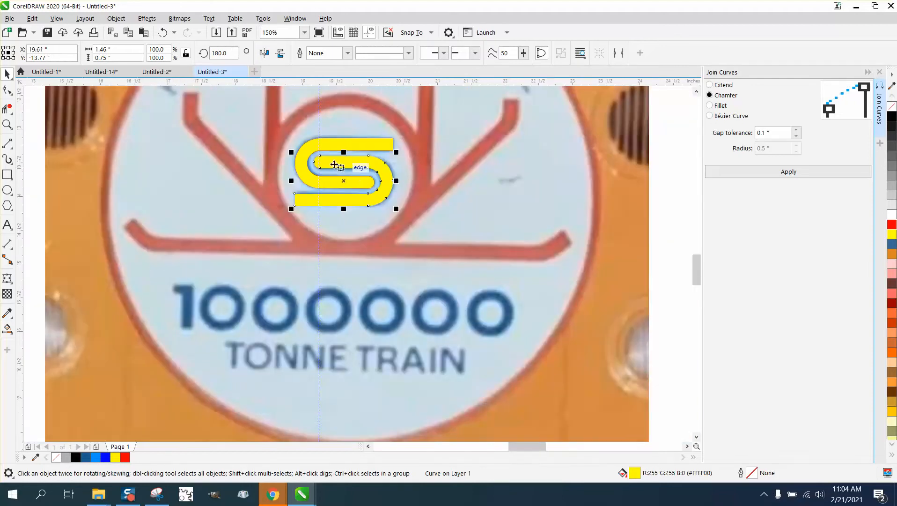
pyautogui.moveTo(272, 119); pyautogui.dragTo(458, 230)
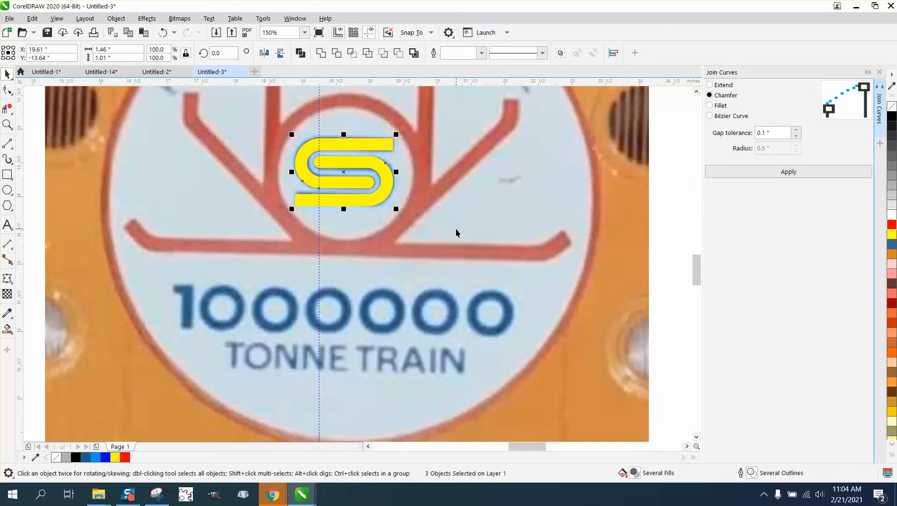
pyautogui.click(362, 214)
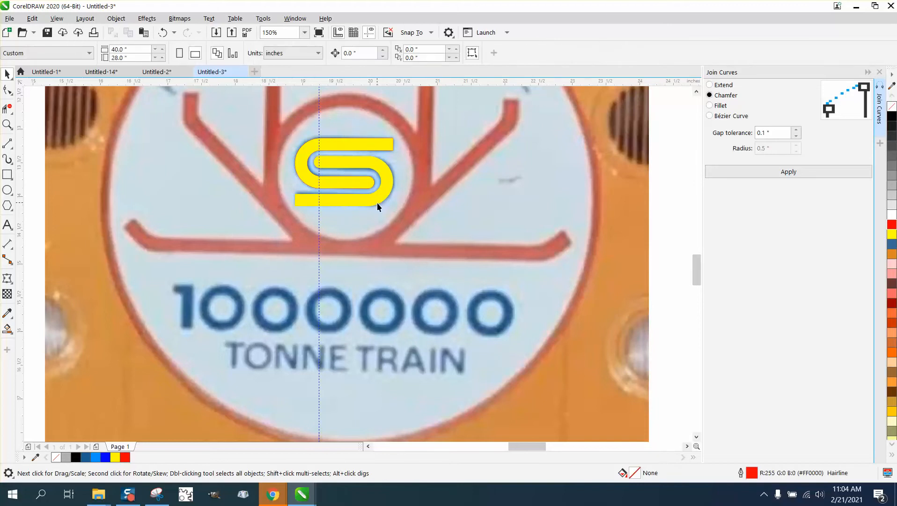
# Check the upper bar's square end with the Shape tool and move the lower bar's two end nodes slightly inward
pyautogui.click(14, 130)
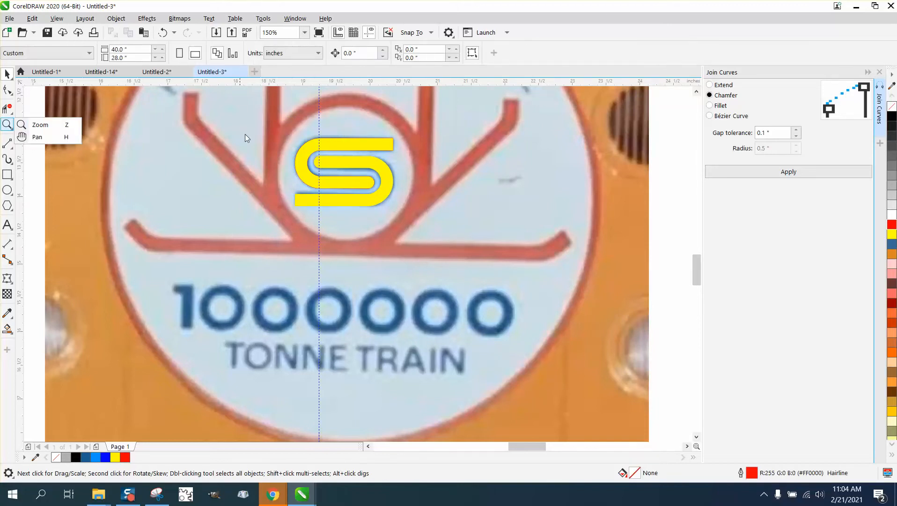
pyautogui.click(54, 127)
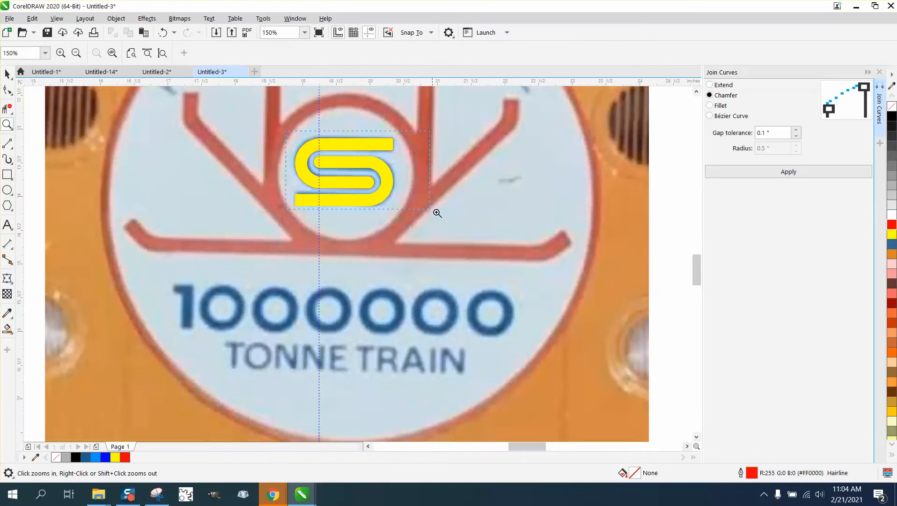
pyautogui.moveTo(438, 213); pyautogui.dragTo(437, 213)
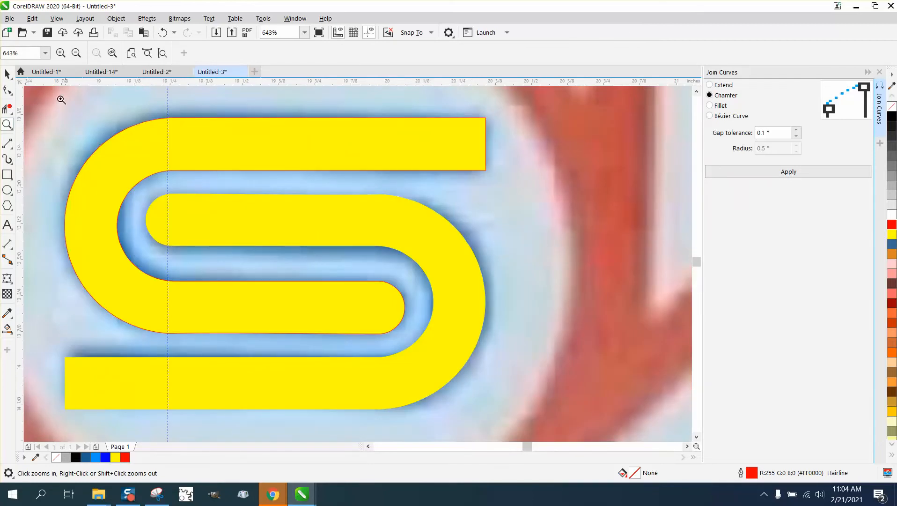
pyautogui.click(15, 97)
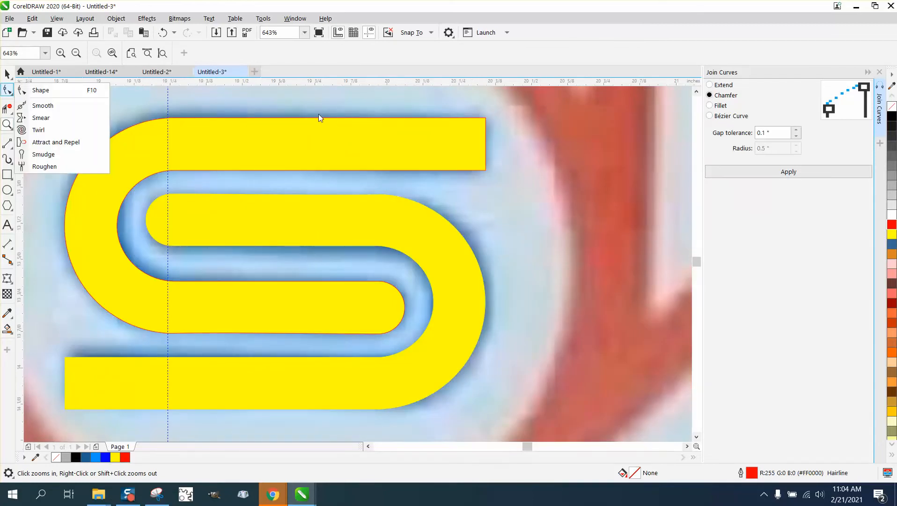
pyautogui.click(40, 88)
pyautogui.click(380, 122)
pyautogui.moveTo(490, 112); pyautogui.dragTo(485, 172)
pyautogui.click(84, 405)
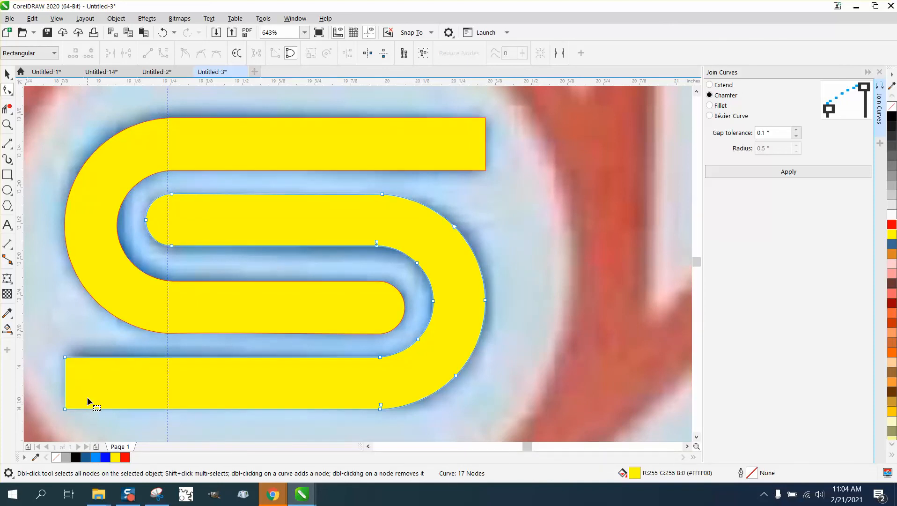
pyautogui.moveTo(93, 420); pyautogui.dragTo(69, 409)
# Examine the blue version of the S beside the photo up close
pyautogui.scroll(-1, 60, 414)
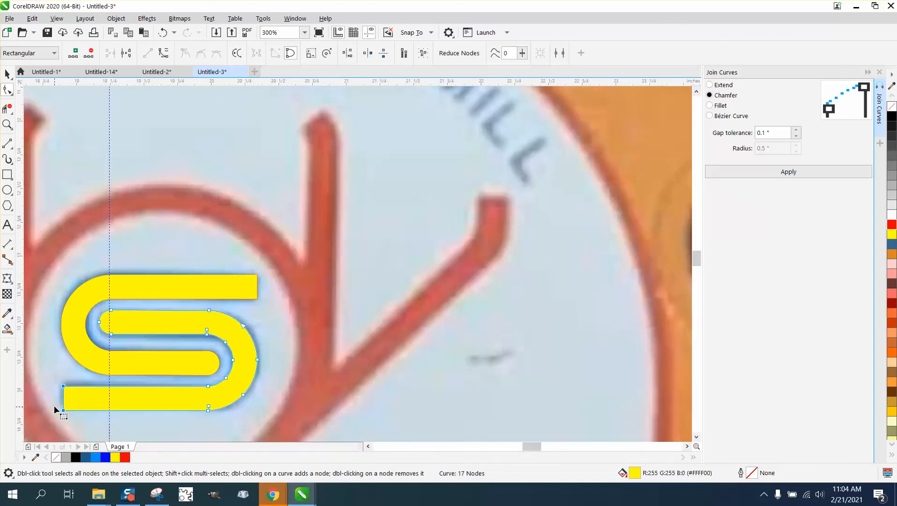
pyautogui.scroll(-1, 60, 410)
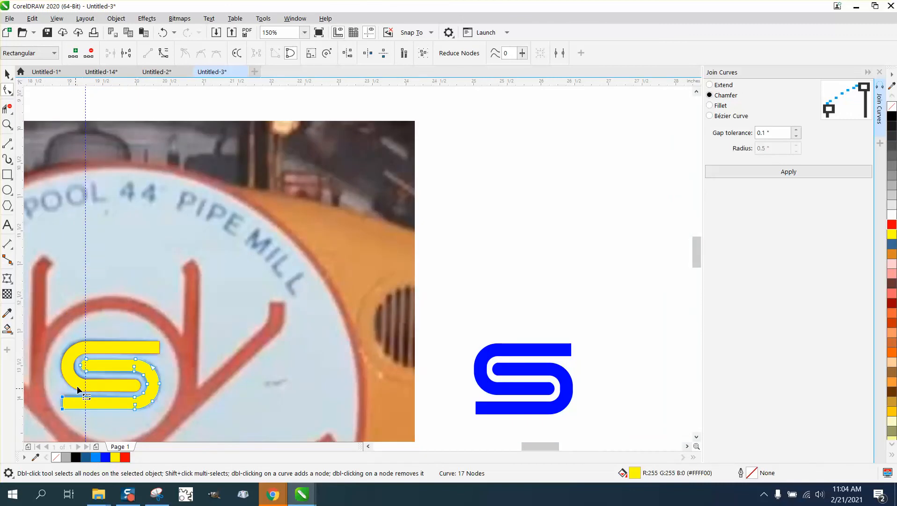
pyautogui.click(7, 124)
pyautogui.moveTo(413, 328); pyautogui.dragTo(609, 440)
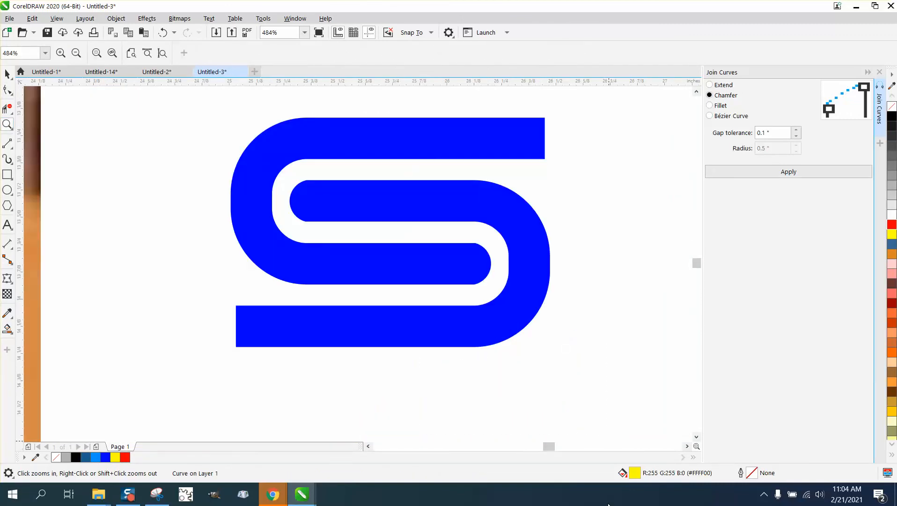